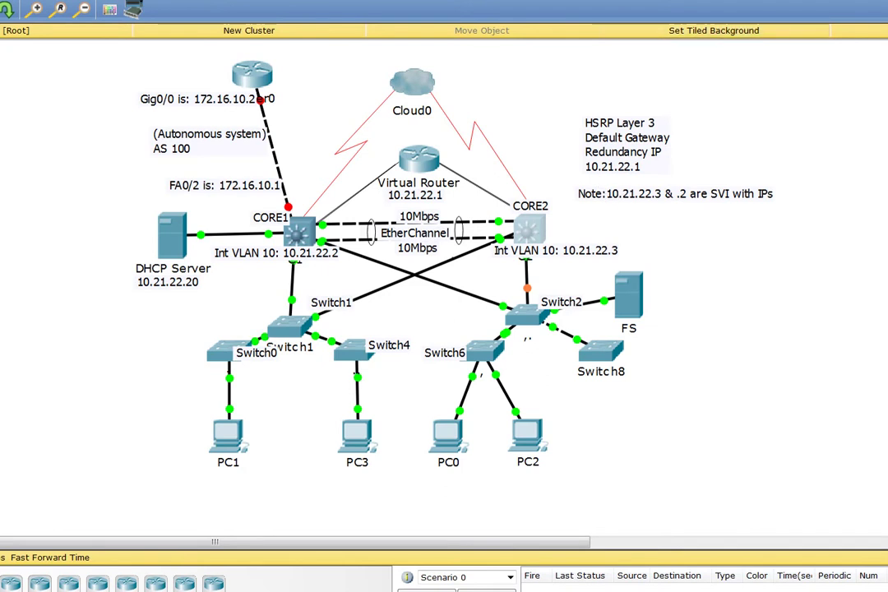
# Open CORE1's CLI and enter interface VLAN 10 configuration via enable and config t.
pyautogui.click(307, 229)
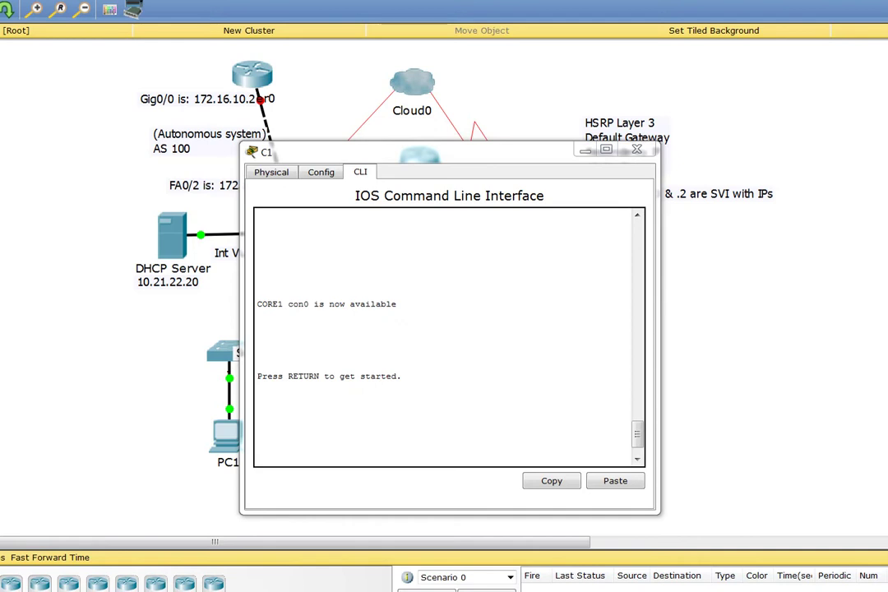
pyautogui.click(440, 369)
pyautogui.press('Return')
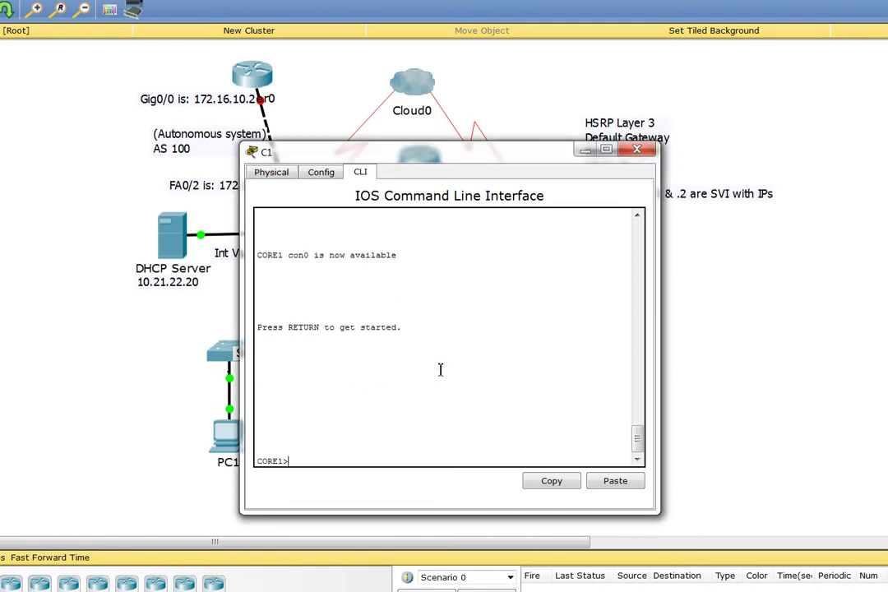
pyautogui.write('ena')
pyautogui.press('Return')
pyautogui.write('config ')
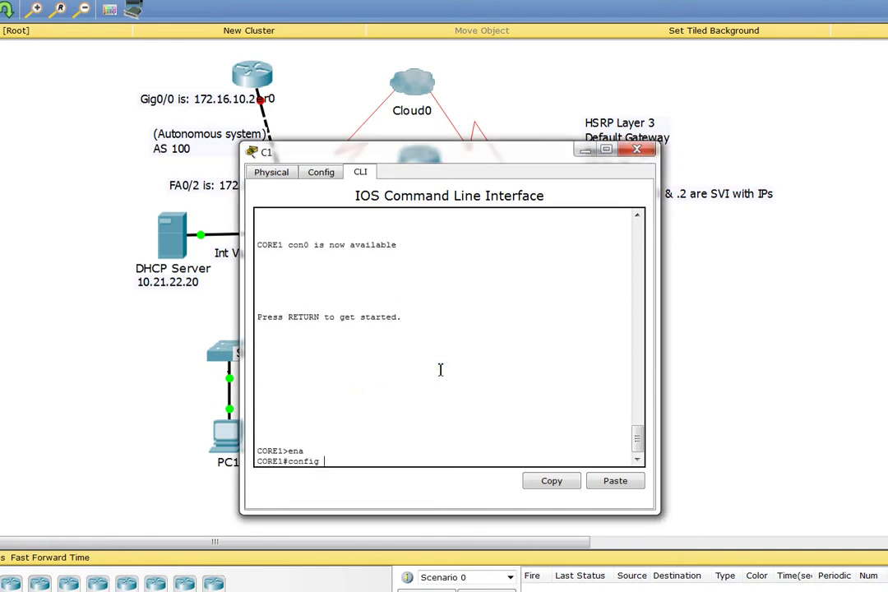
pyautogui.write('t')
pyautogui.press('Return')
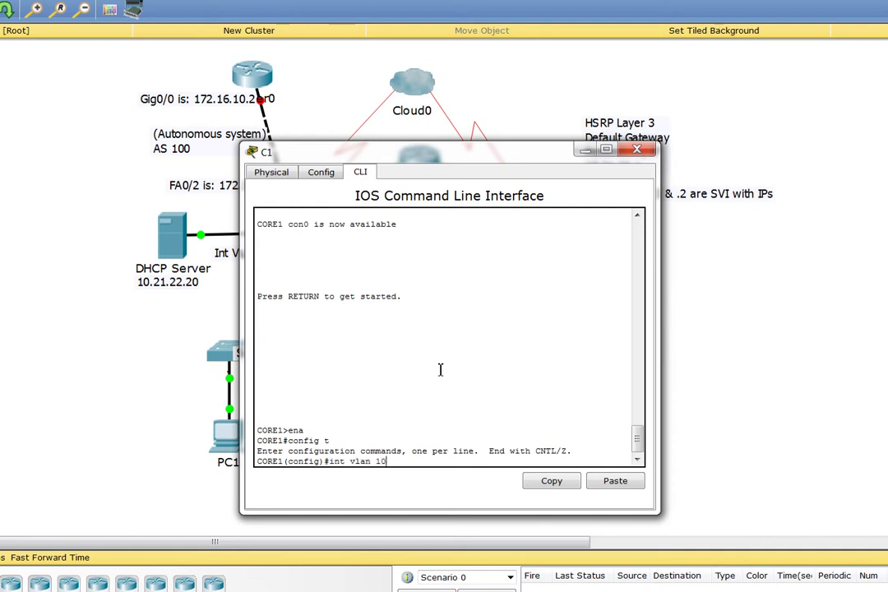
pyautogui.write('int vlan 10')
pyautogui.press('Return')
# Check the standby help for group numbers and enter standby 20 10.21.22.1.
pyautogui.moveTo(397, 154); pyautogui.dragTo(503, 129)
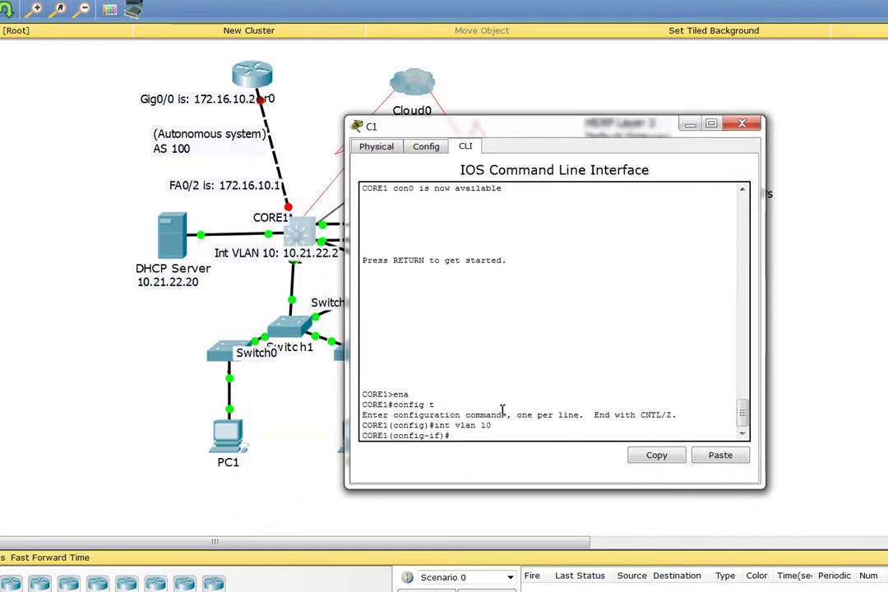
pyautogui.write('sta')
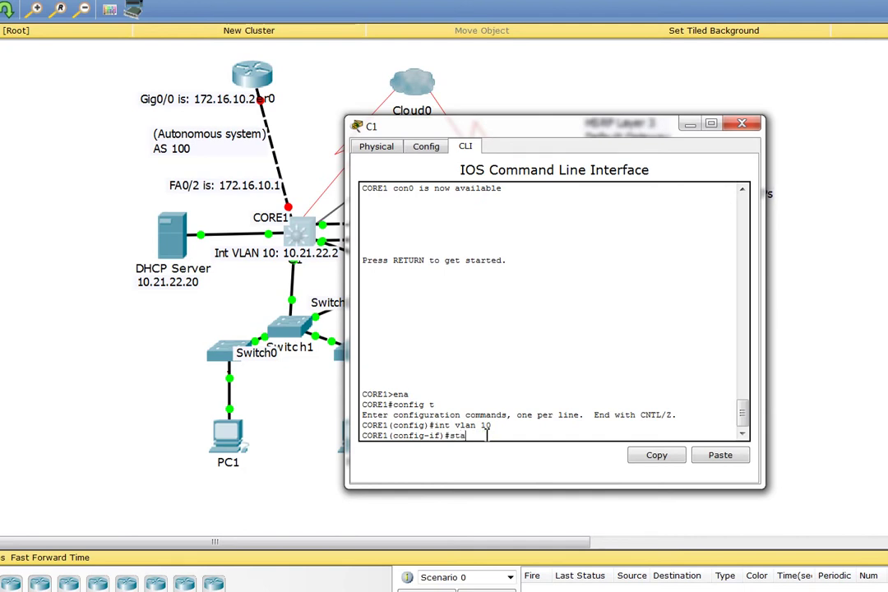
pyautogui.write('nd by ?')
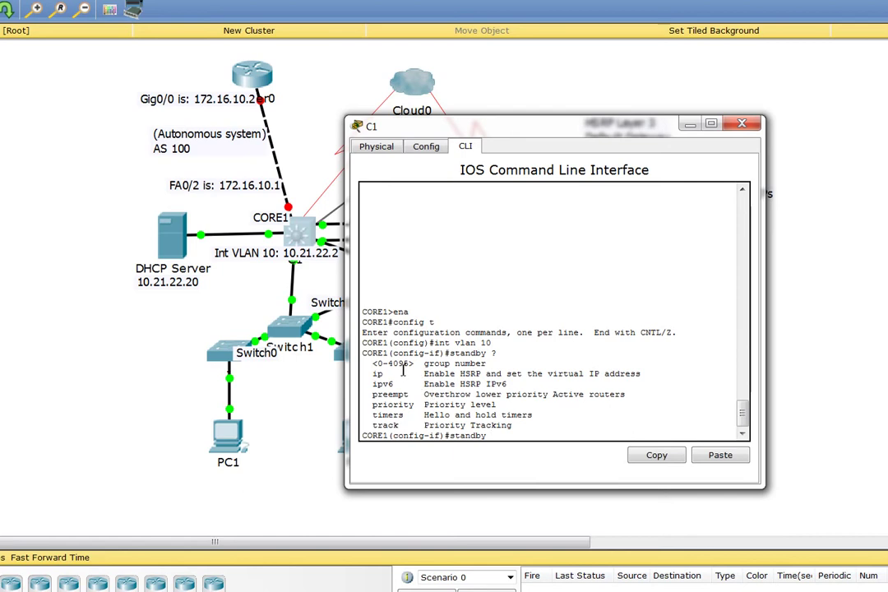
pyautogui.moveTo(362, 363); pyautogui.dragTo(488, 364)
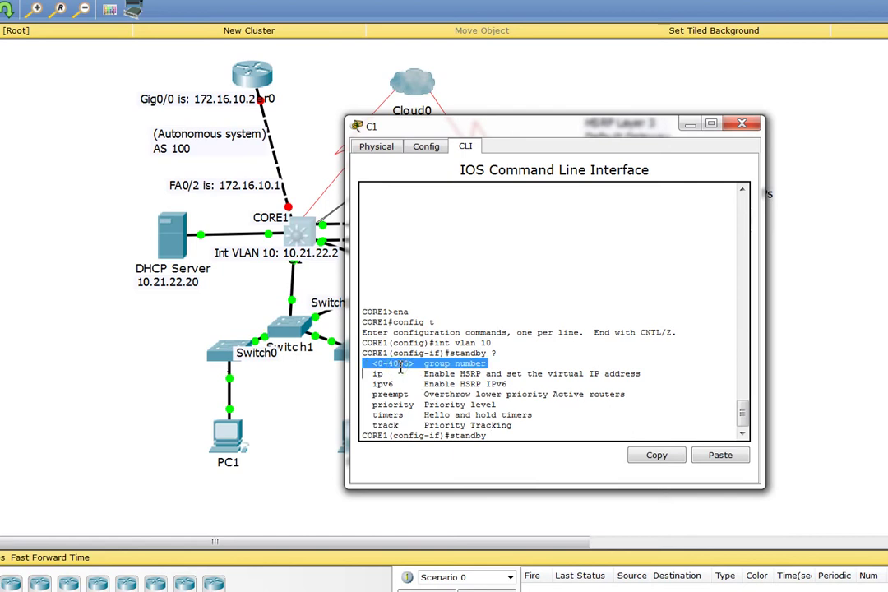
pyautogui.click(497, 437)
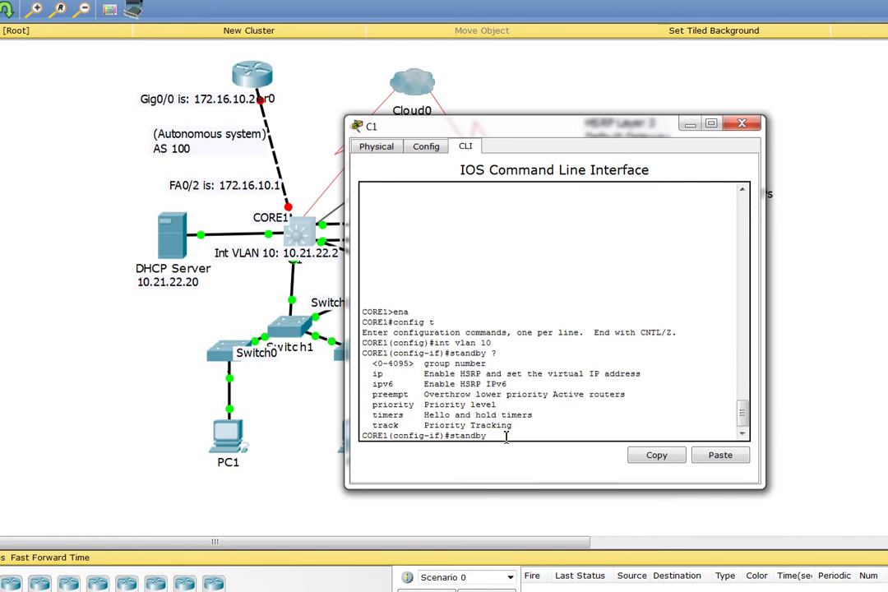
pyautogui.write('20 ?')
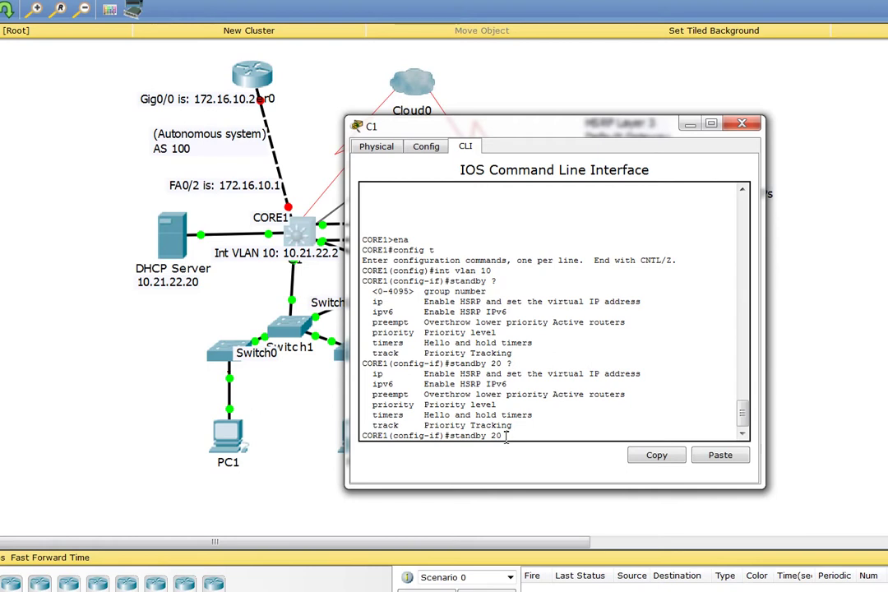
pyautogui.write('10.21.22.1')
pyautogui.moveTo(496, 133); pyautogui.dragTo(510, 224)
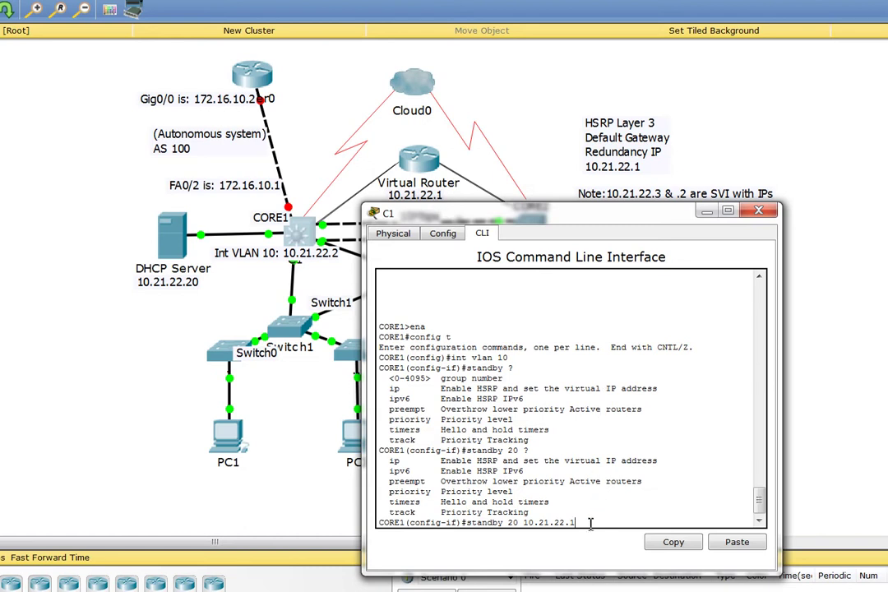
# Correct the command to standby 20 ip 10.21.22.1 to set group 20's virtual IP.
pyautogui.press('Return')
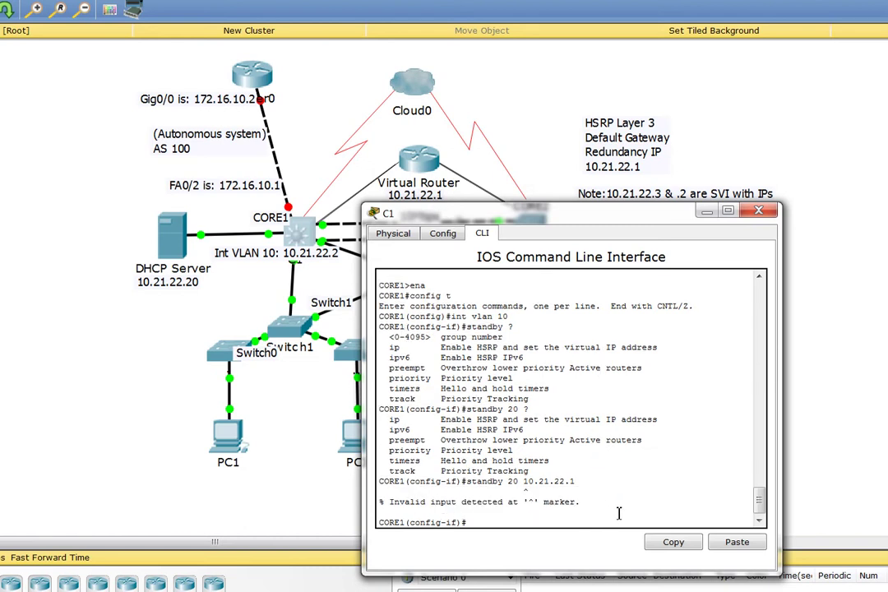
pyautogui.press('Up')
pyautogui.press('Left')
pyautogui.press('Left')
pyautogui.press('Left')
pyautogui.press('Left')
pyautogui.press('Left')
pyautogui.press('Left')
pyautogui.press('Left')
pyautogui.press('Left')
pyautogui.press('Left')
pyautogui.press('Left')
pyautogui.write('ip')
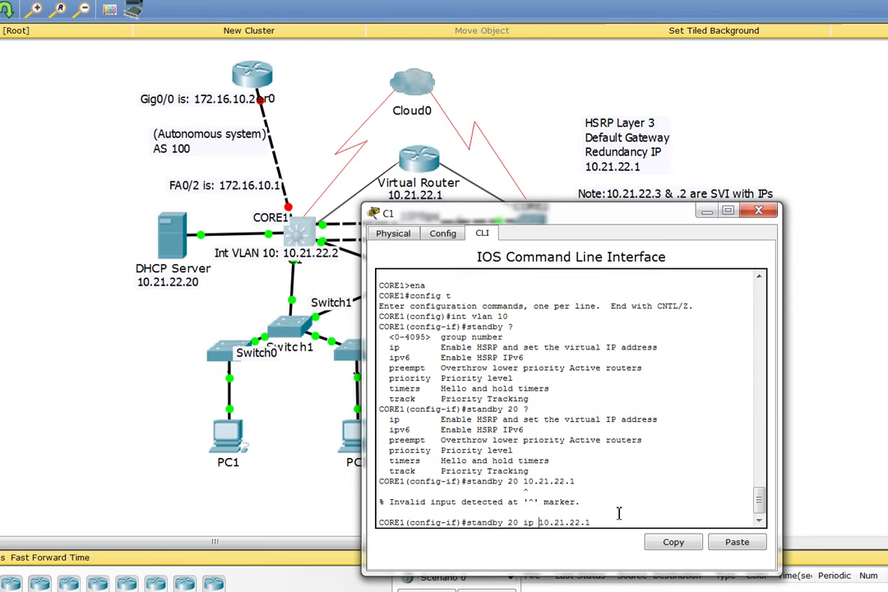
pyautogui.press('Right')
pyautogui.press('Right')
pyautogui.press('Right')
pyautogui.press('Return')
# Set CORE1's HSRP group 20 priority to 150.
pyautogui.write('stand')
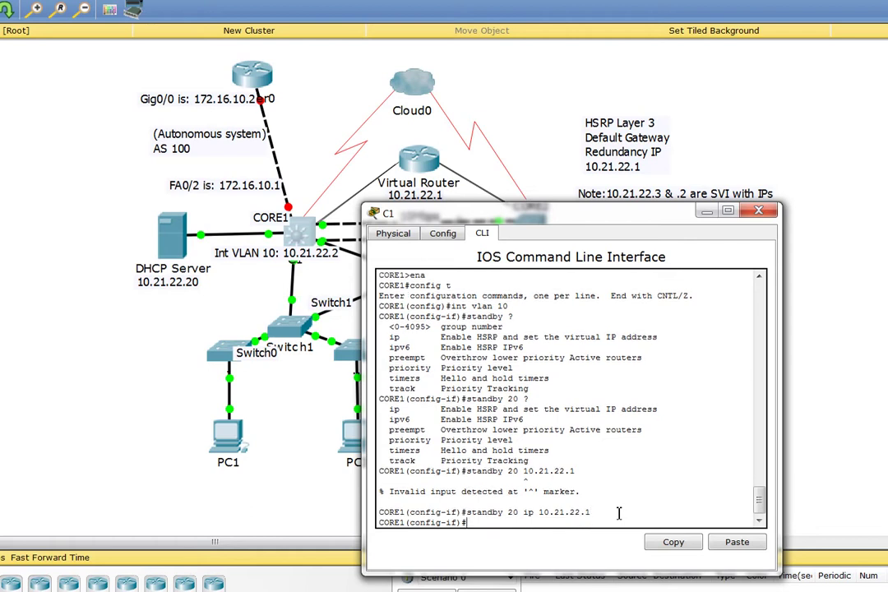
pyautogui.press('Tab')
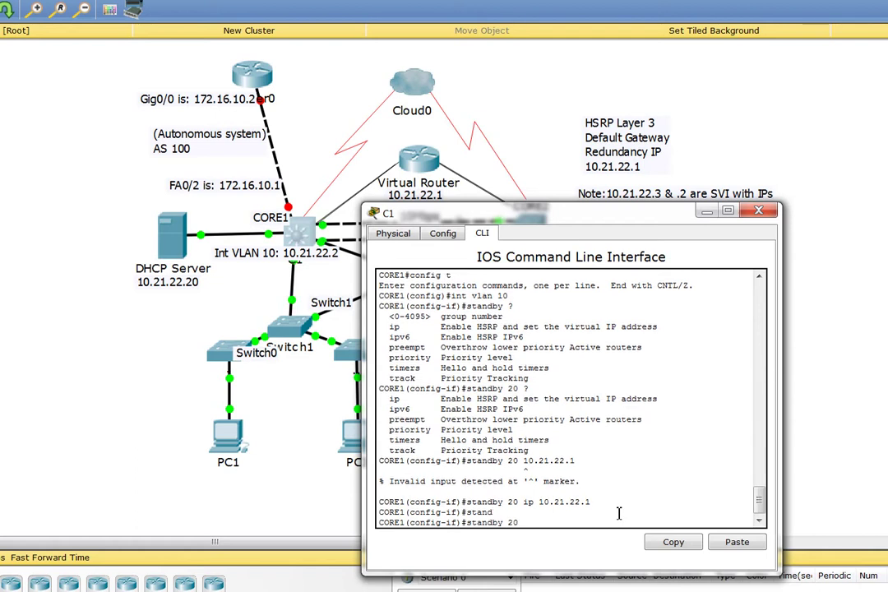
pyautogui.write('20 pri')
pyautogui.press('Tab')
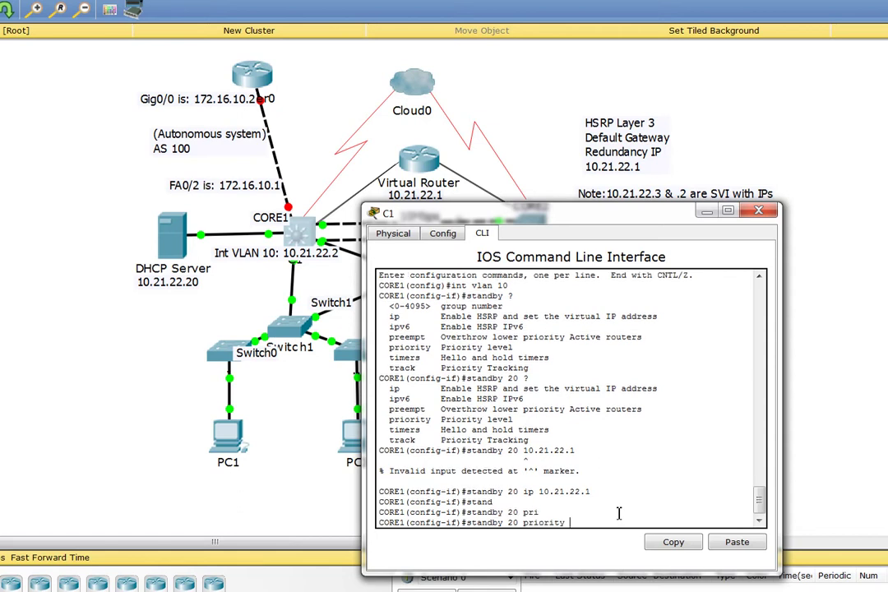
pyautogui.write('?')
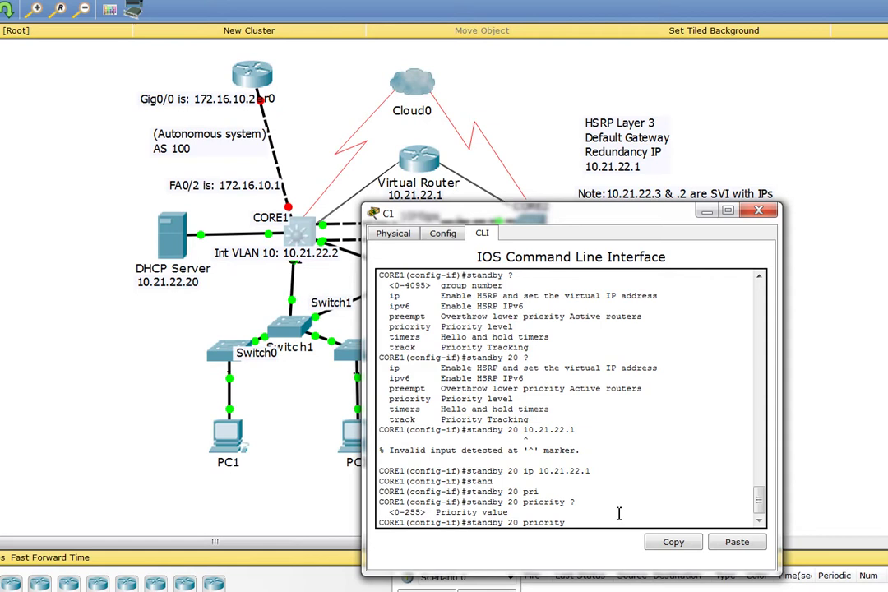
pyautogui.write('150')
pyautogui.press('Return')
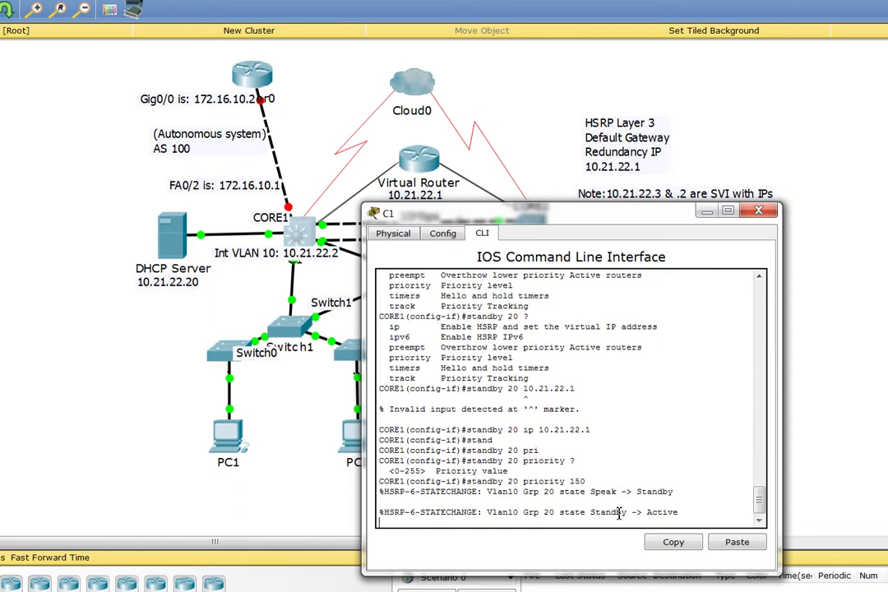
# Enable standby preempt on CORE1's VLAN 10 interface.
pyautogui.press('Return')
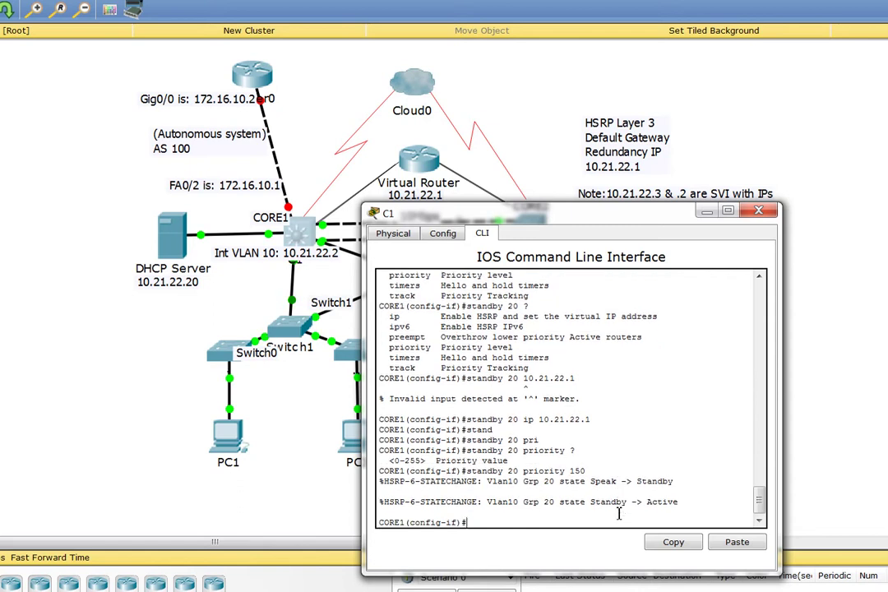
pyautogui.write('pre')
pyautogui.press('Tab')
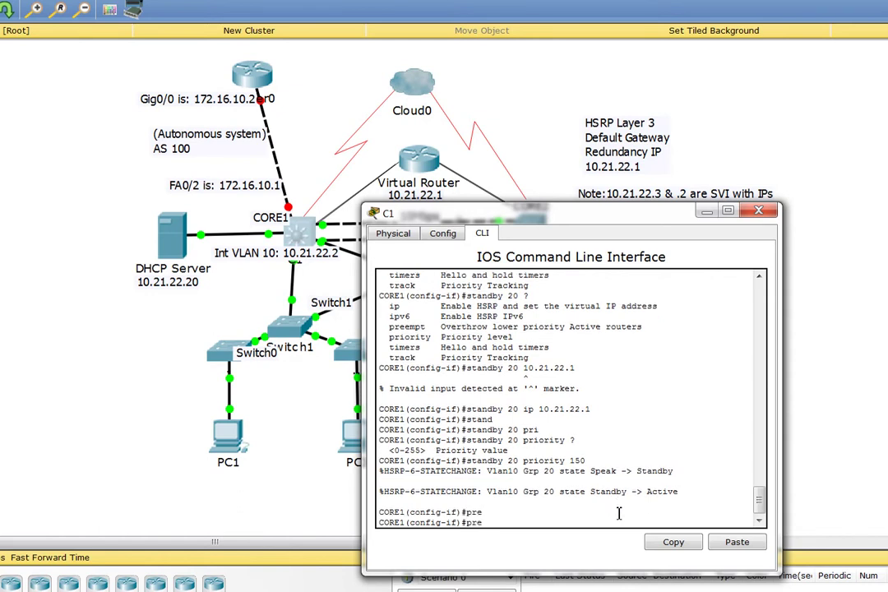
pyautogui.press('BackSpace')
pyautogui.press('BackSpace')
pyautogui.press('BackSpace')
pyautogui.write('stand')
pyautogui.press('Tab')
pyautogui.write('?')
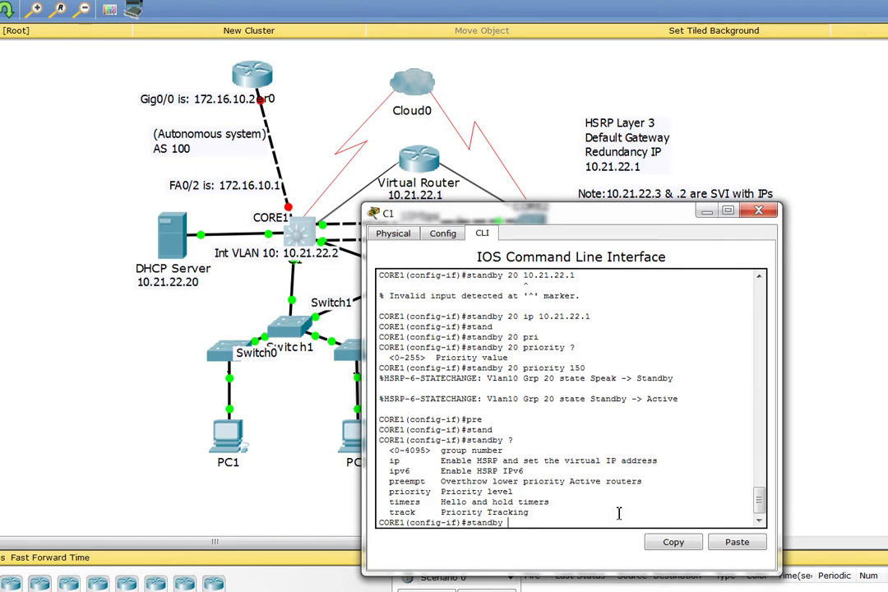
pyautogui.write('pree')
pyautogui.press('Tab')
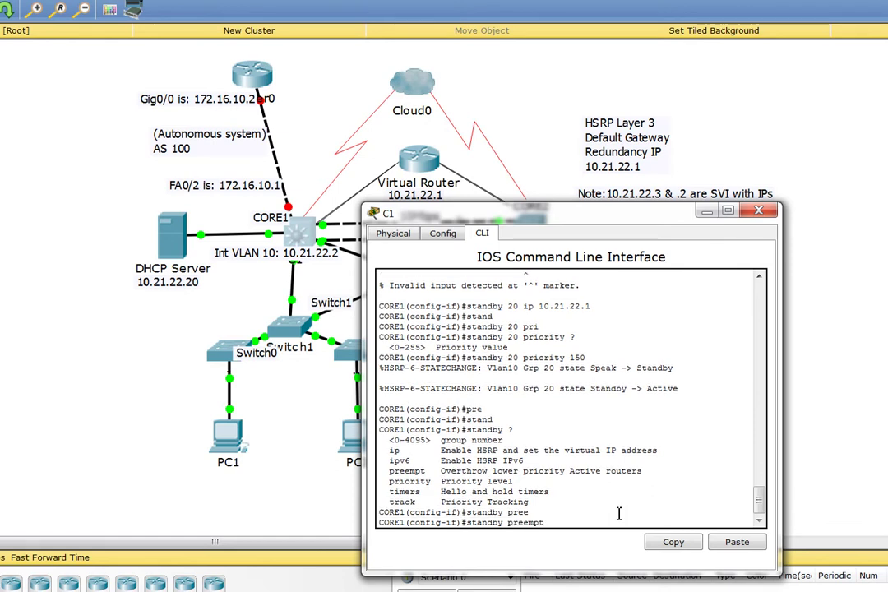
pyautogui.write('?')
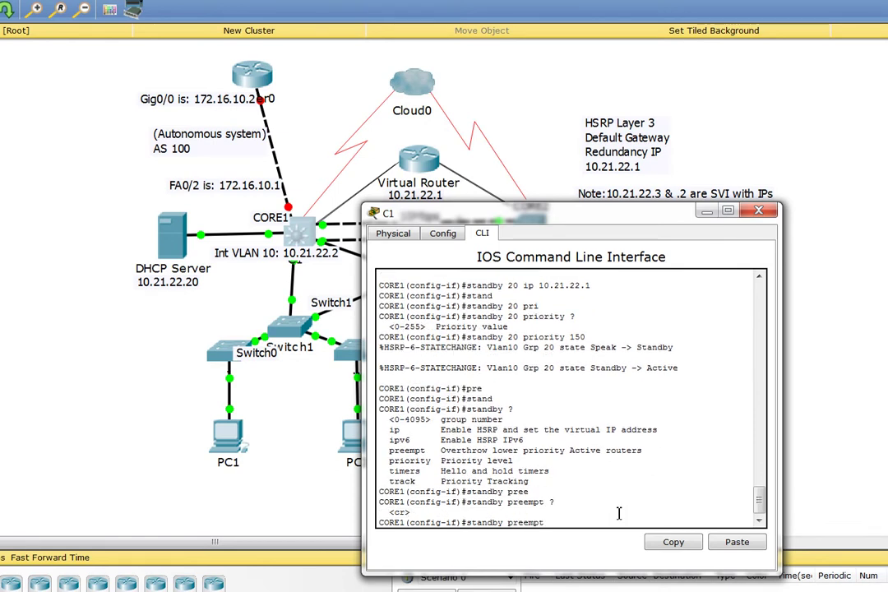
pyautogui.press('Return')
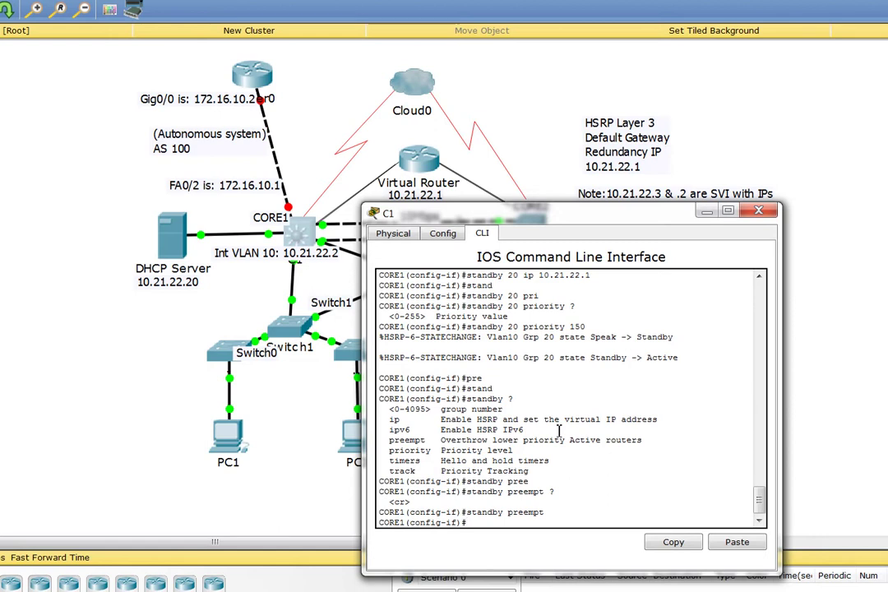
# Exit to privileged mode and save CORE1's configuration with wr.
pyautogui.write('e')
pyautogui.press('Return')
pyautogui.write('exit')
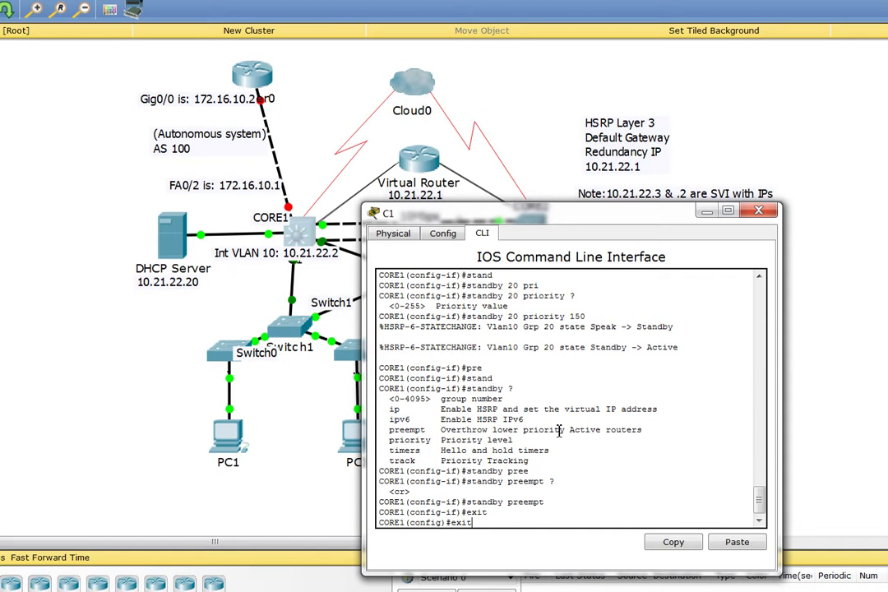
pyautogui.press('Return')
pyautogui.press('Return')
pyautogui.write('wr')
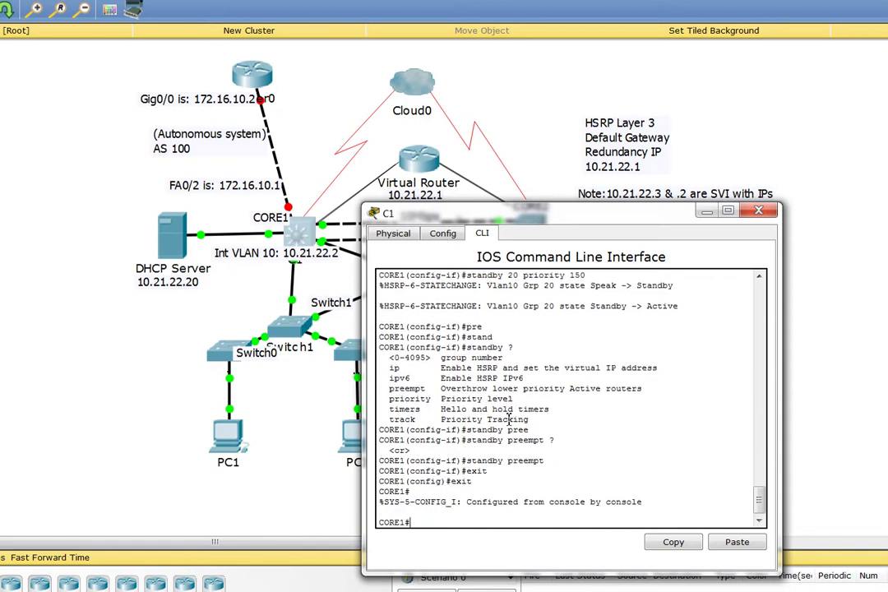
pyautogui.press('Return')
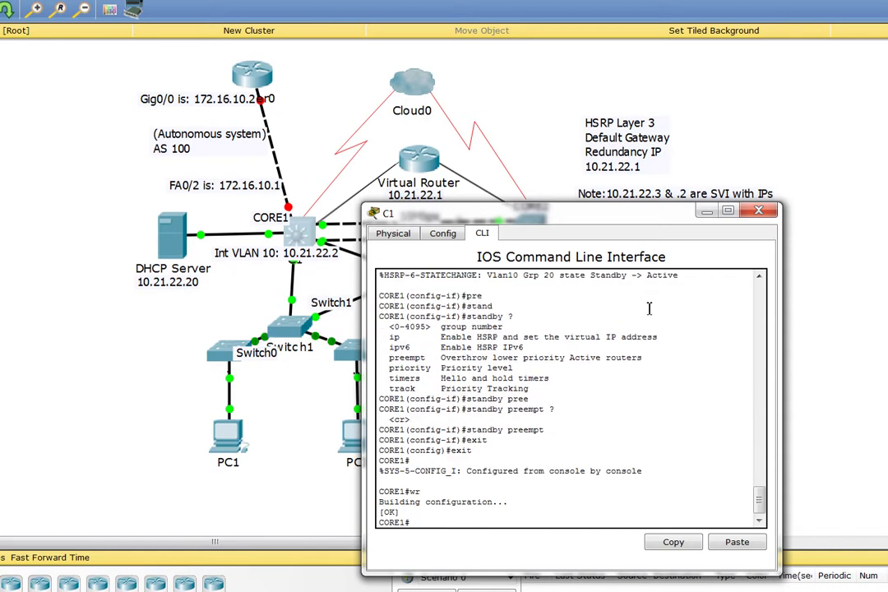
# Open CORE2's CLI and enter interface vlan10 configuration.
pyautogui.click(758, 212)
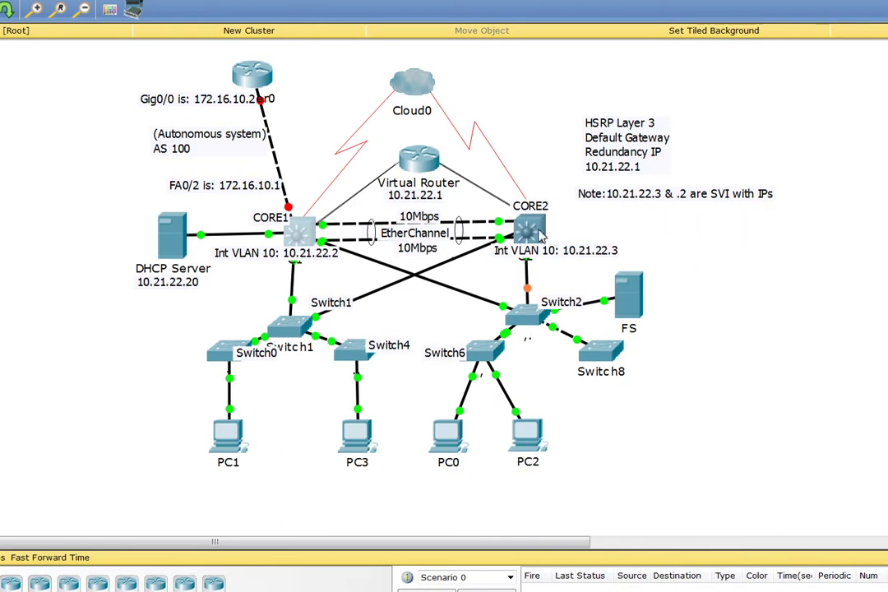
pyautogui.click(530, 228)
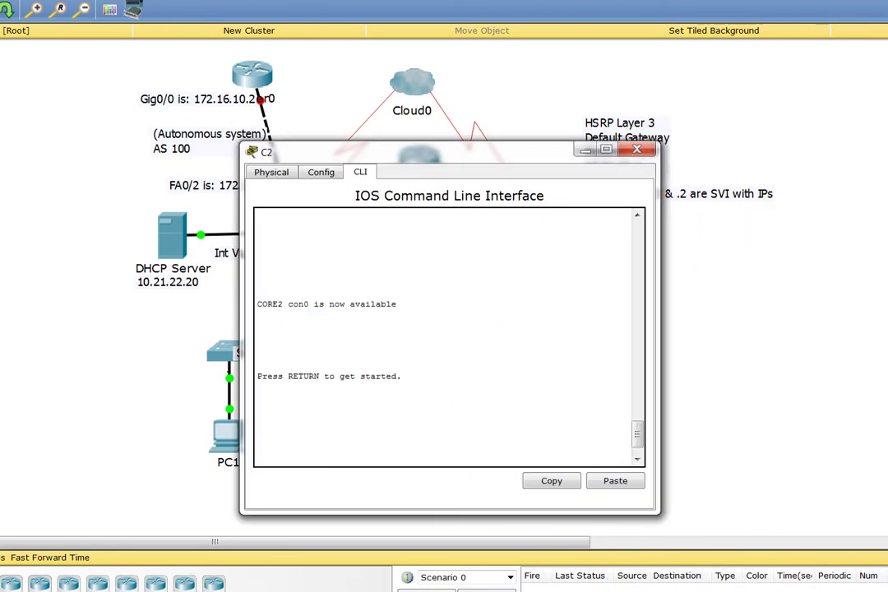
pyautogui.click(441, 386)
pyautogui.press('Return')
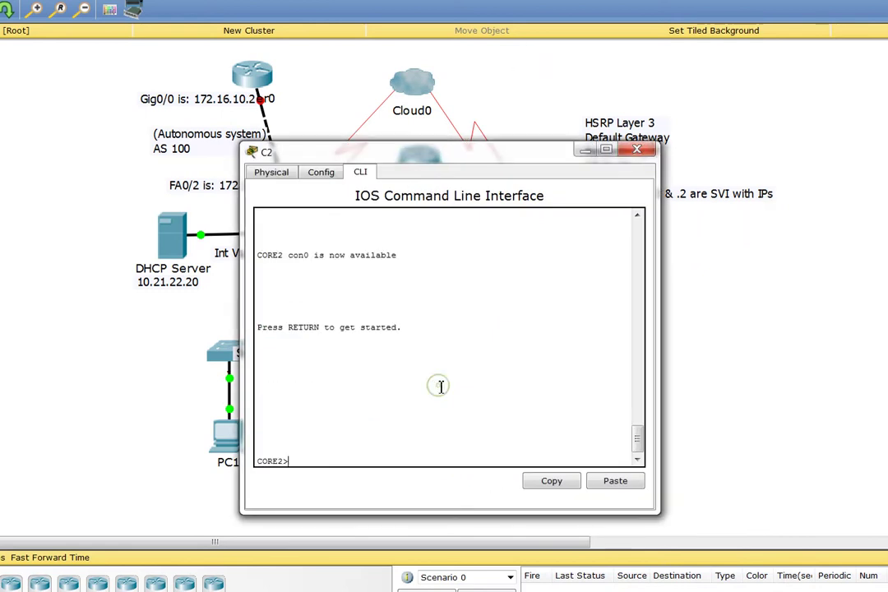
pyautogui.write('ena')
pyautogui.press('Return')
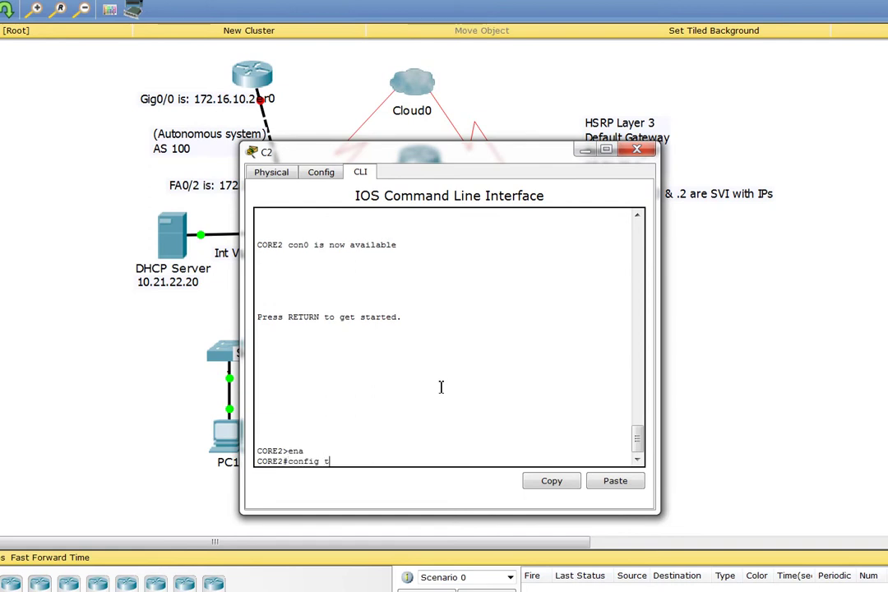
pyautogui.write('config t')
pyautogui.press('Return')
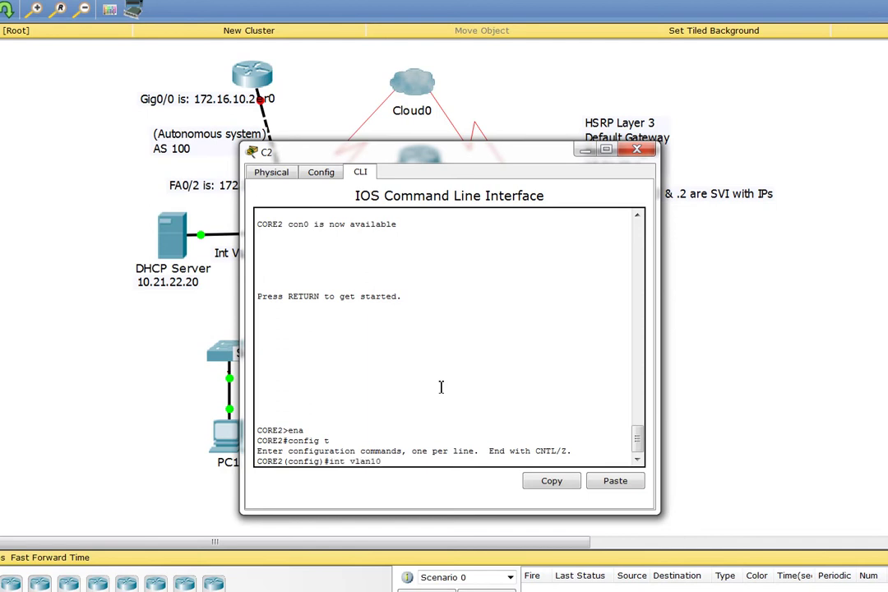
pyautogui.write('int vlan10')
pyautogui.press('Return')
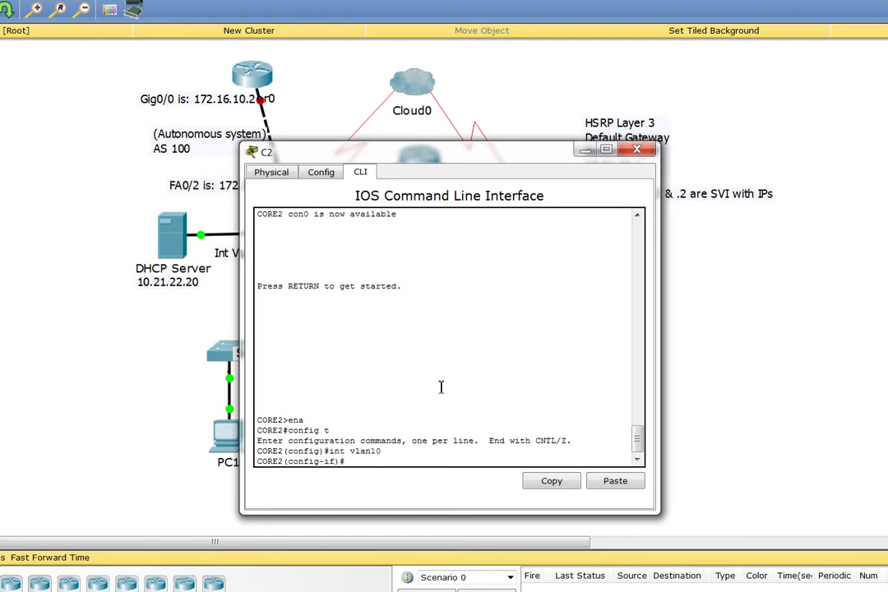
# Referring to CORE1's commands, give CORE2 standby 20 ip 10.21.22.1.
pyautogui.write('stan')
pyautogui.press('Tab')
pyautogui.write('?')
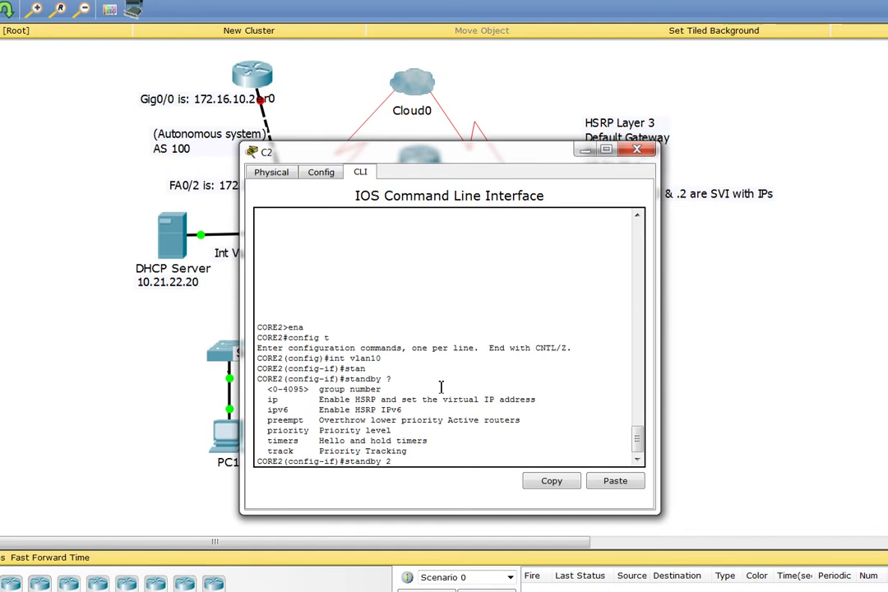
pyautogui.moveTo(378, 158); pyautogui.dragTo(530, 115)
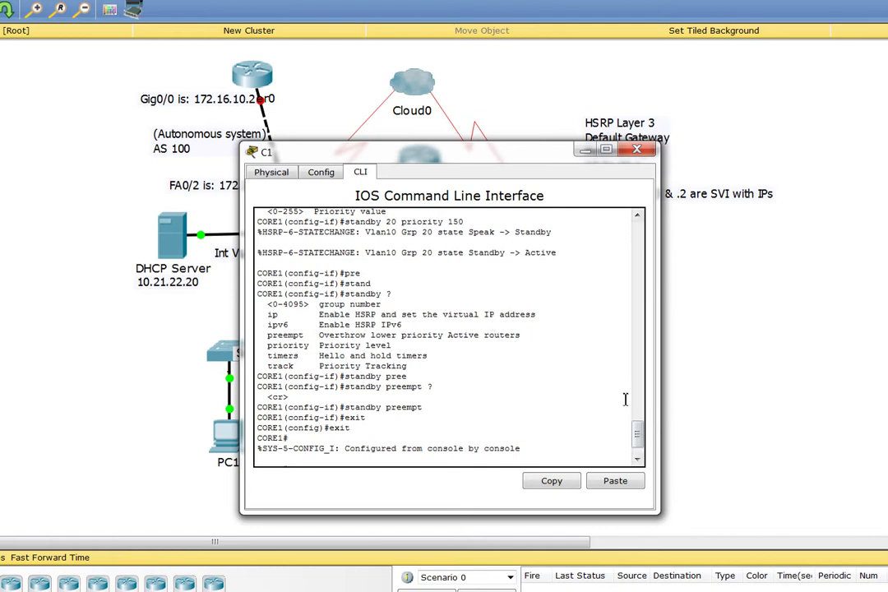
pyautogui.scroll(5, 638, 427)
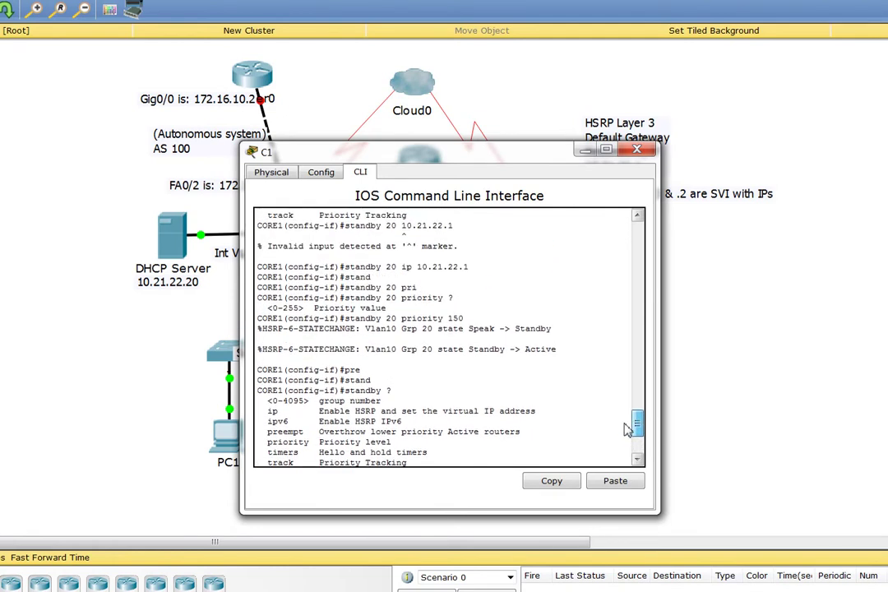
pyautogui.scroll(-4, 631, 431)
pyautogui.scroll(2, 632, 434)
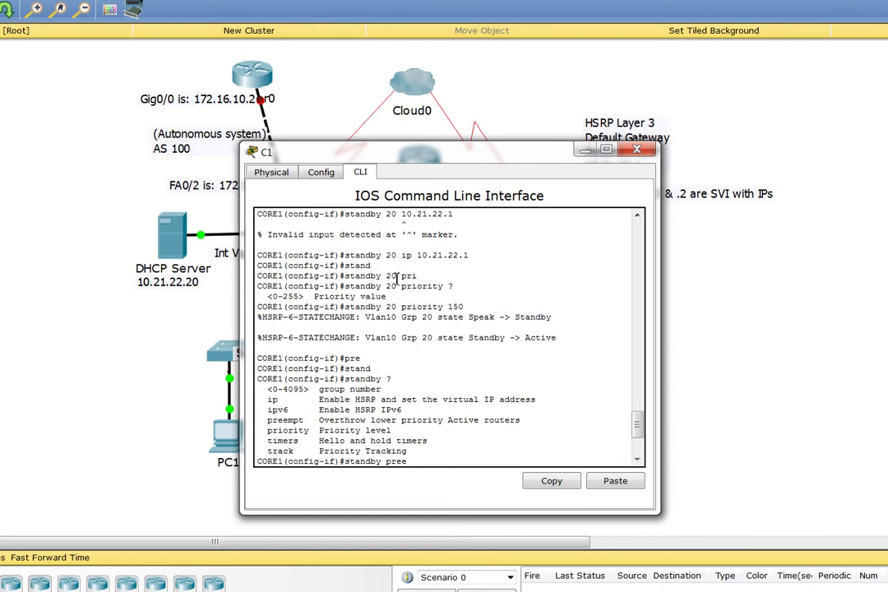
pyautogui.moveTo(400, 280); pyautogui.dragTo(346, 281)
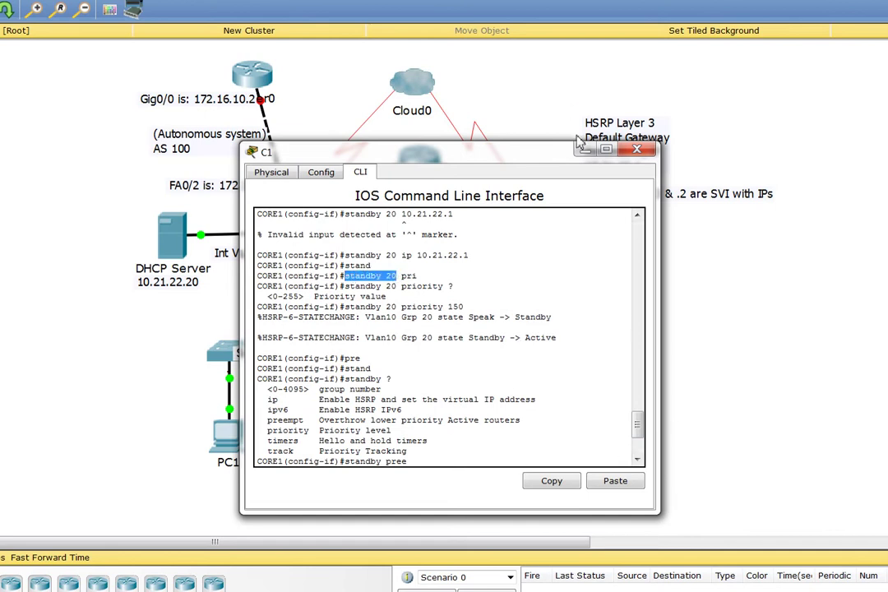
pyautogui.click(581, 148)
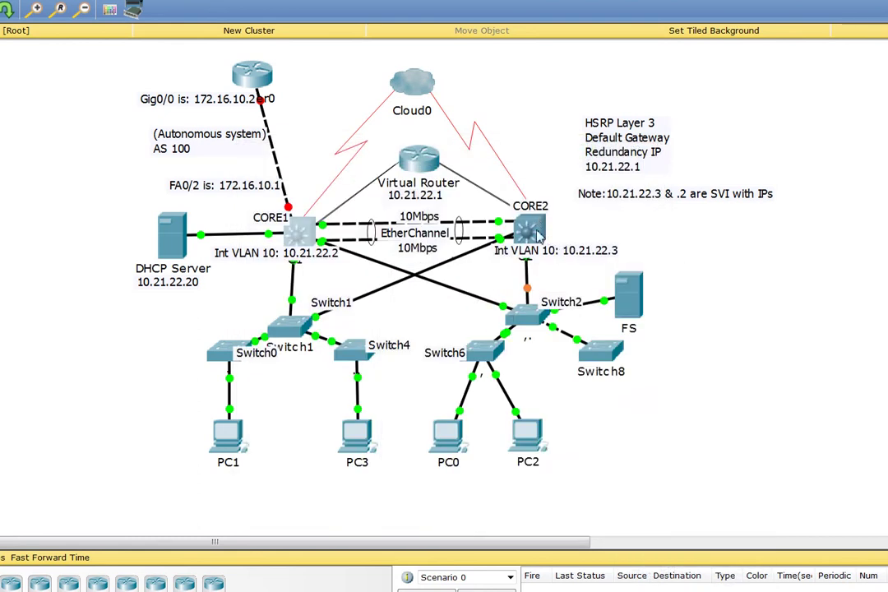
pyautogui.click(530, 231)
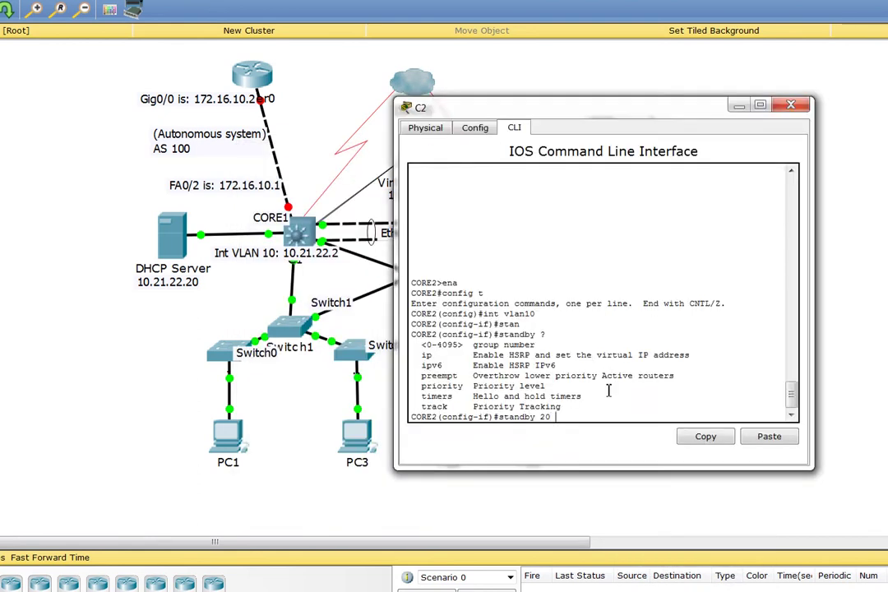
pyautogui.write('?')
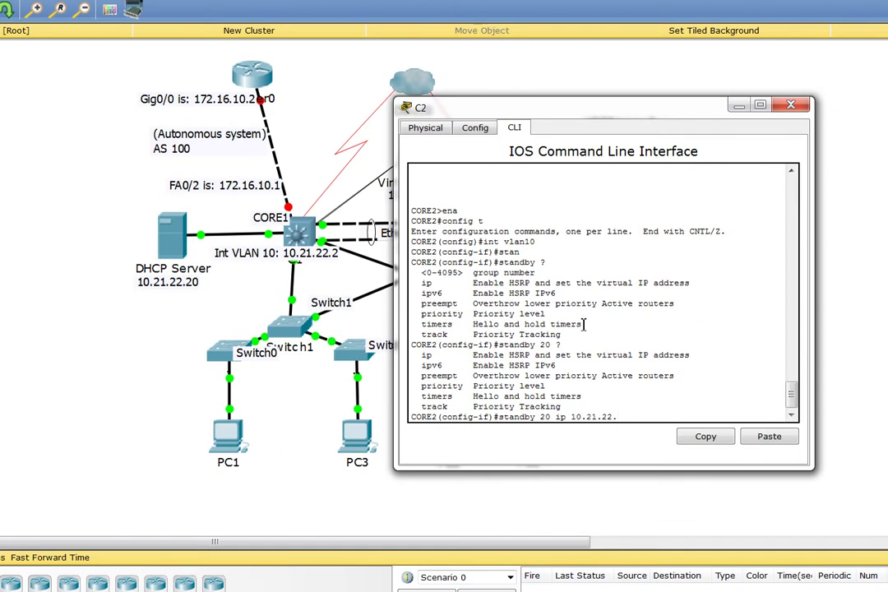
pyautogui.moveTo(555, 111); pyautogui.dragTo(649, 119)
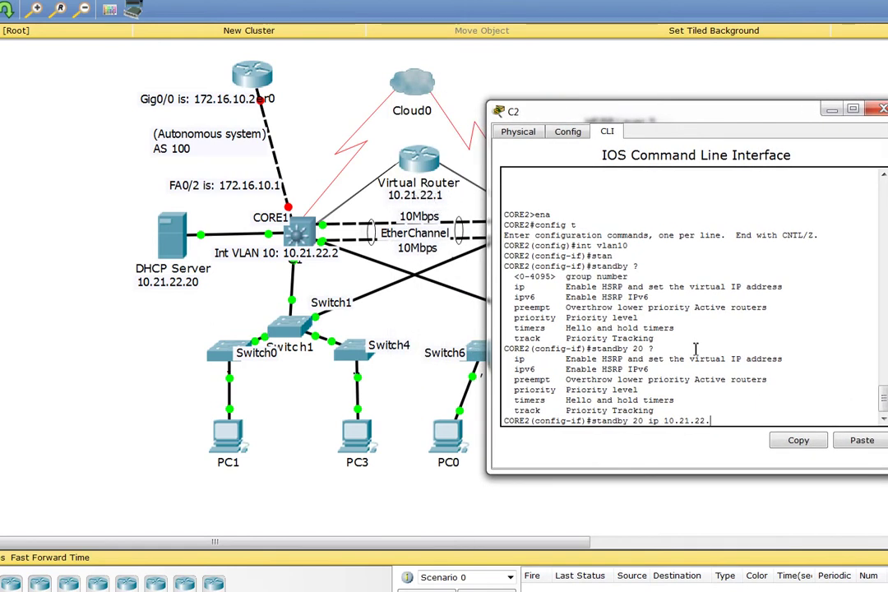
pyautogui.write('1 ?')
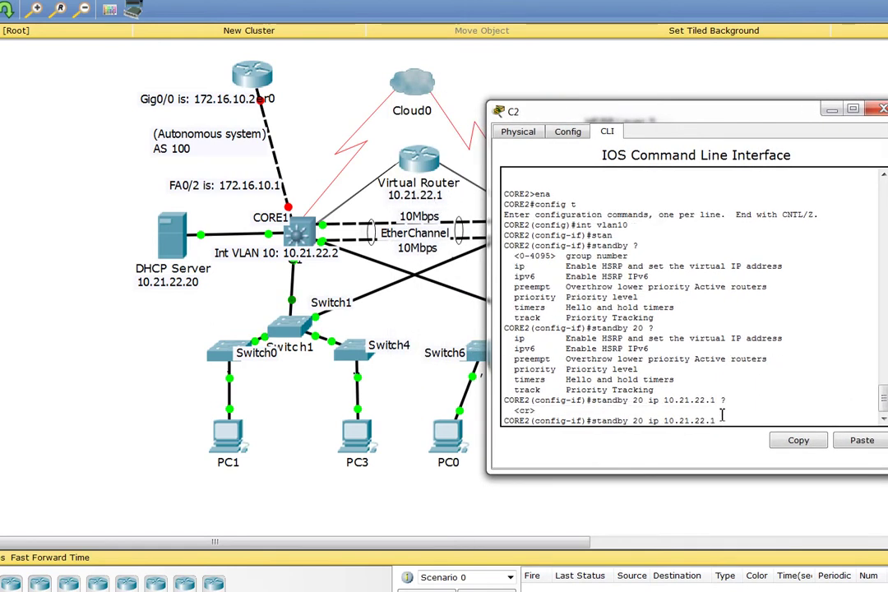
pyautogui.press('Return')
# Set CORE2's HSRP group 20 priority to 100.
pyautogui.write('stand')
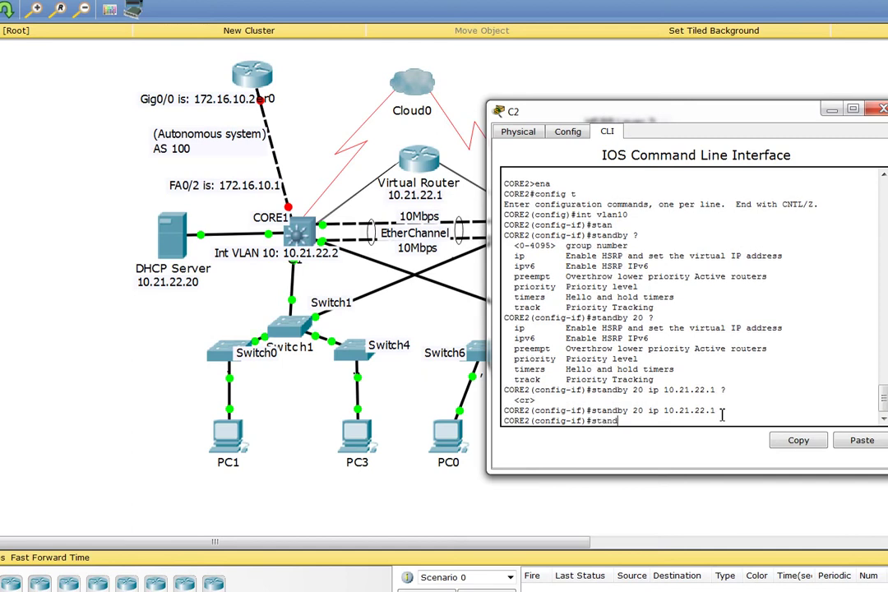
pyautogui.press('Tab')
pyautogui.write('20')
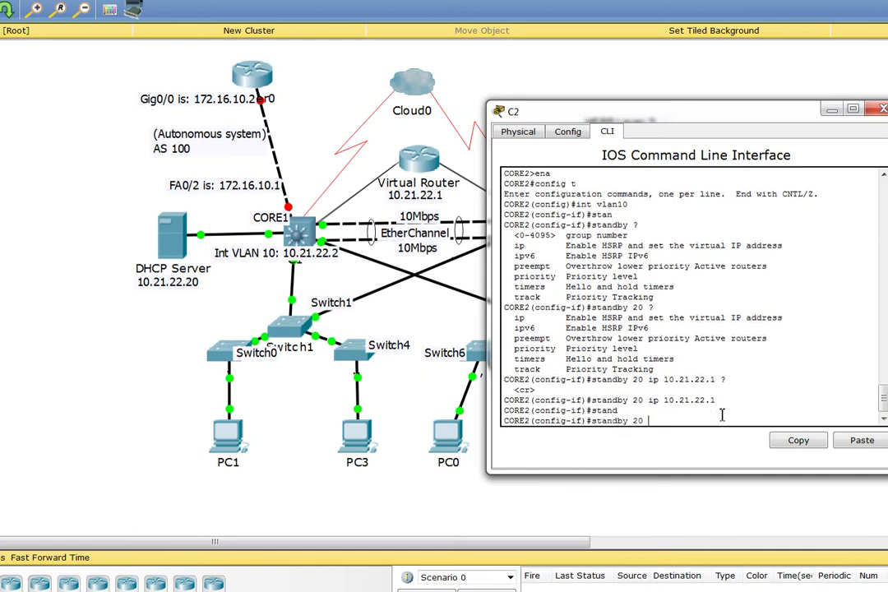
pyautogui.write(' ?')
pyautogui.write('p')
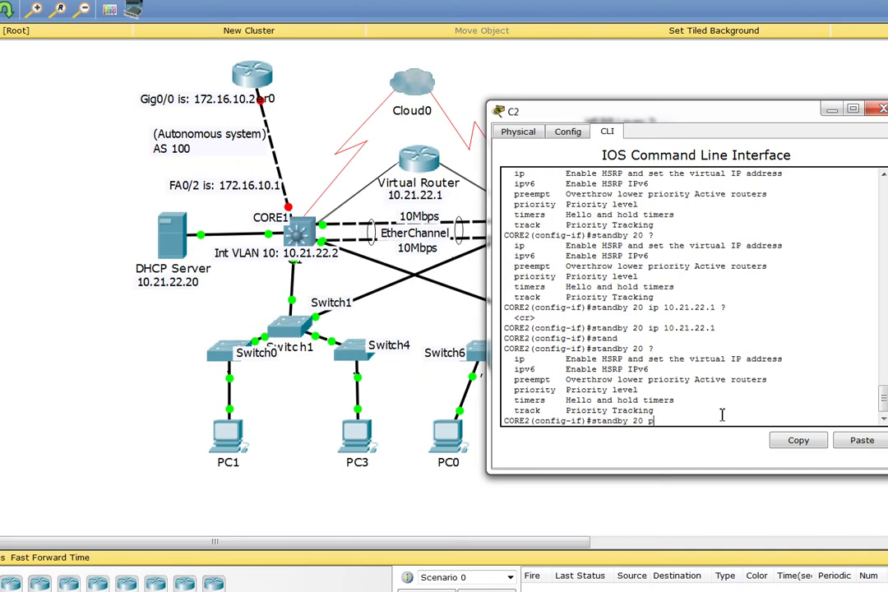
pyautogui.write('ri')
pyautogui.press('Tab')
pyautogui.write('10')
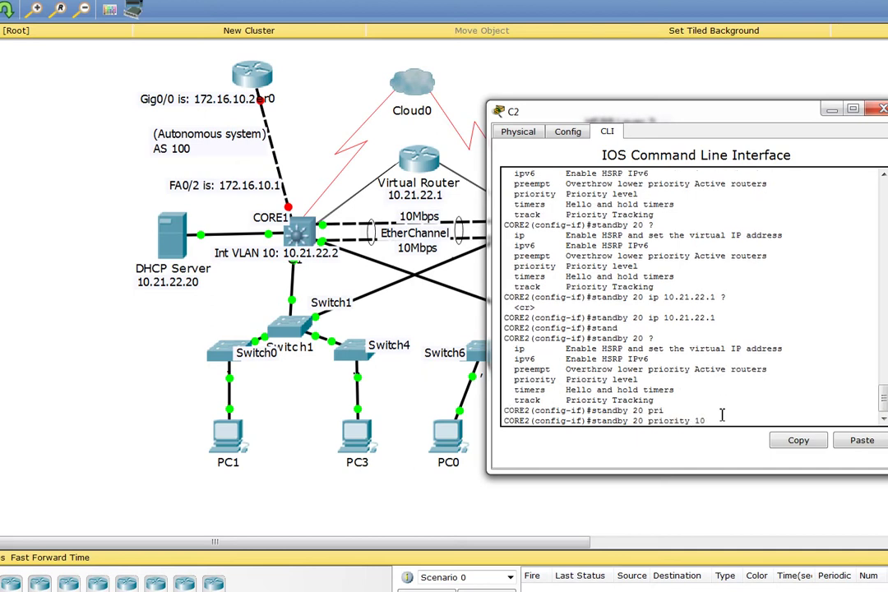
pyautogui.write('0 ?')
pyautogui.press('Return')
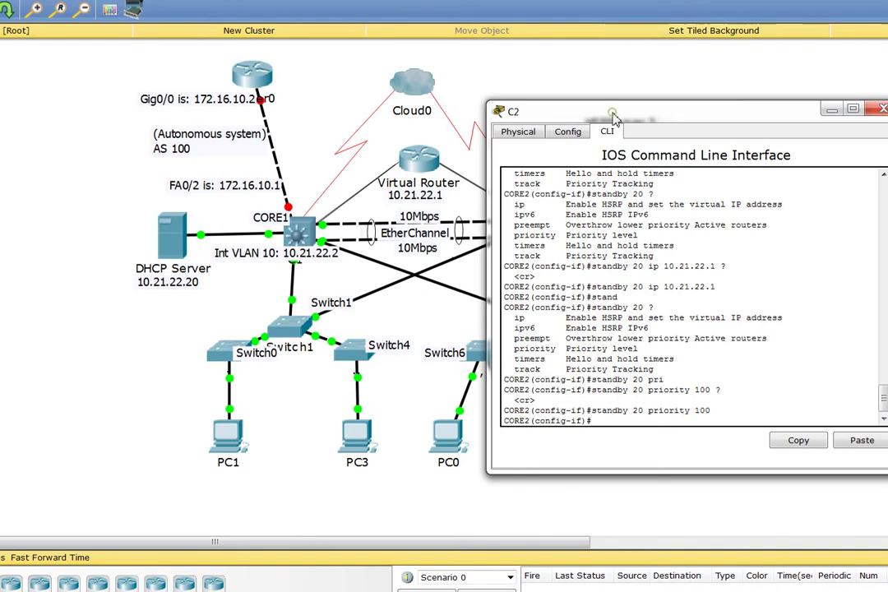
pyautogui.moveTo(613, 115); pyautogui.dragTo(445, 105)
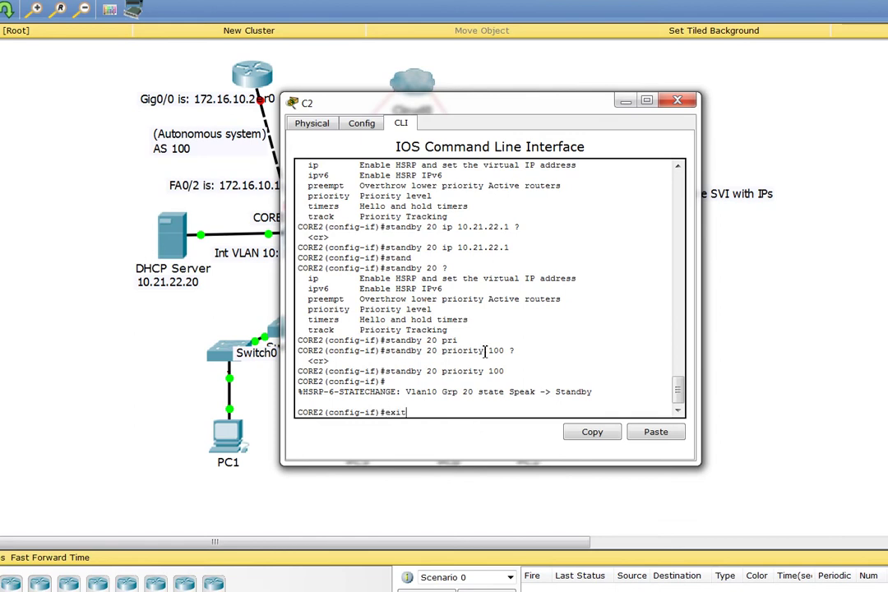
# Exit CORE2 to privileged mode, note the Speak -> Standby message, and hide its console.
pyautogui.press('Return')
pyautogui.write('exit')
pyautogui.press('Return')
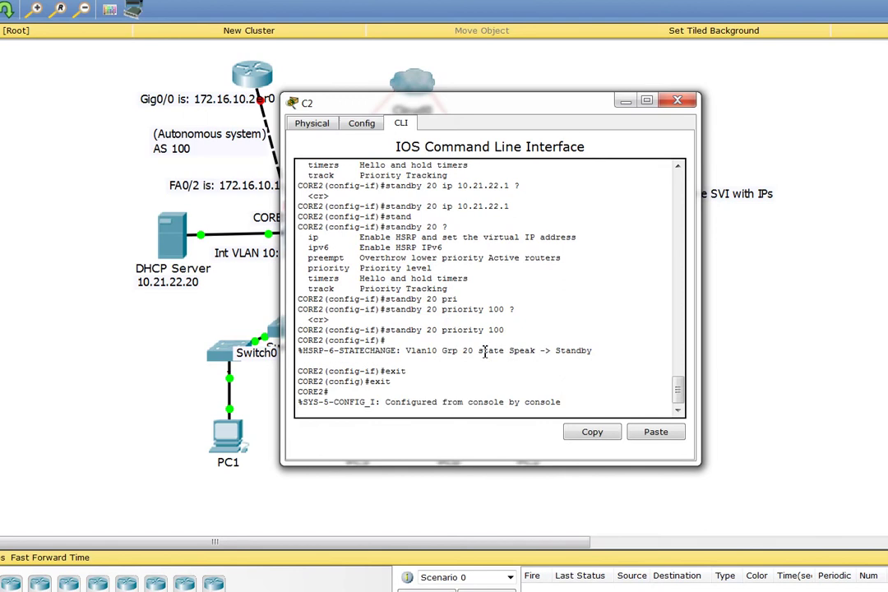
pyautogui.tripleClick(580, 347)
pyautogui.tripleClick(582, 351)
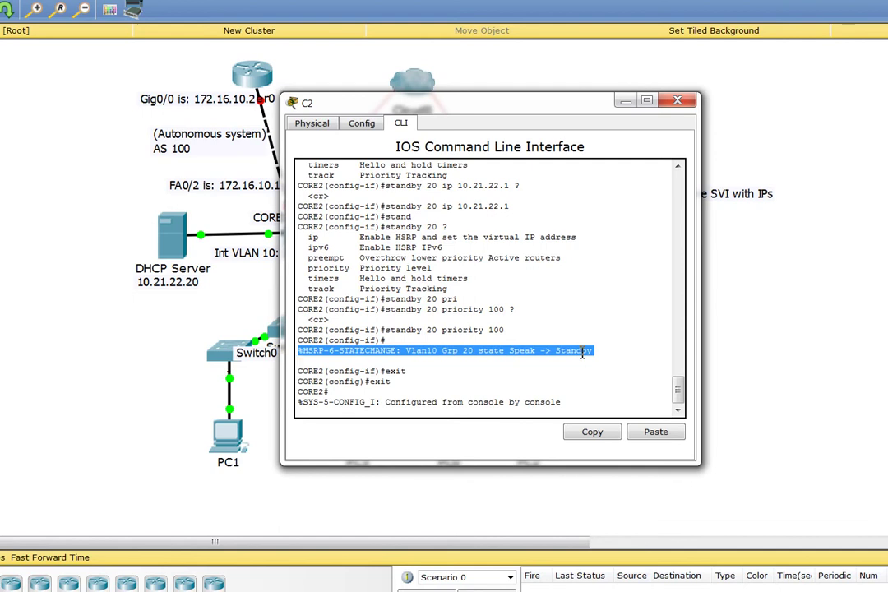
pyautogui.press('Return')
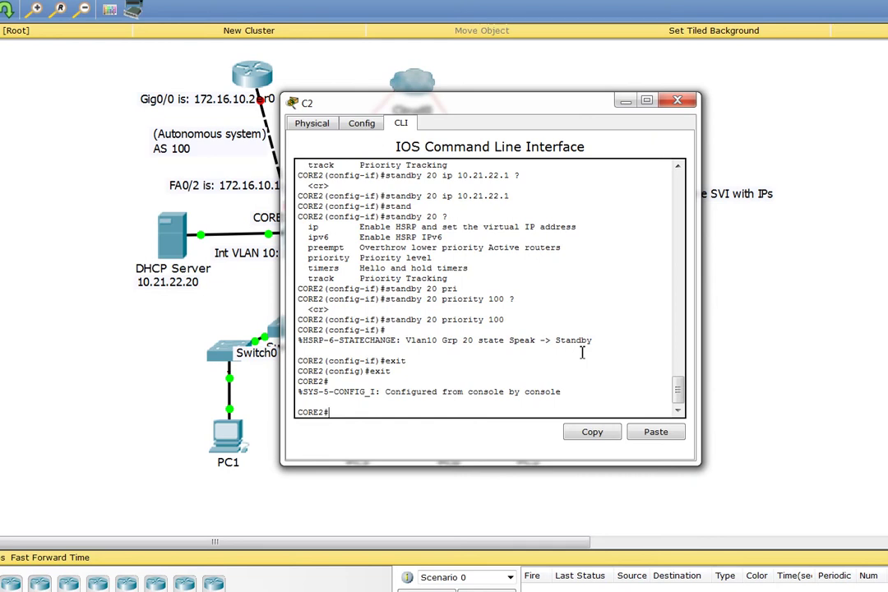
pyautogui.click(625, 100)
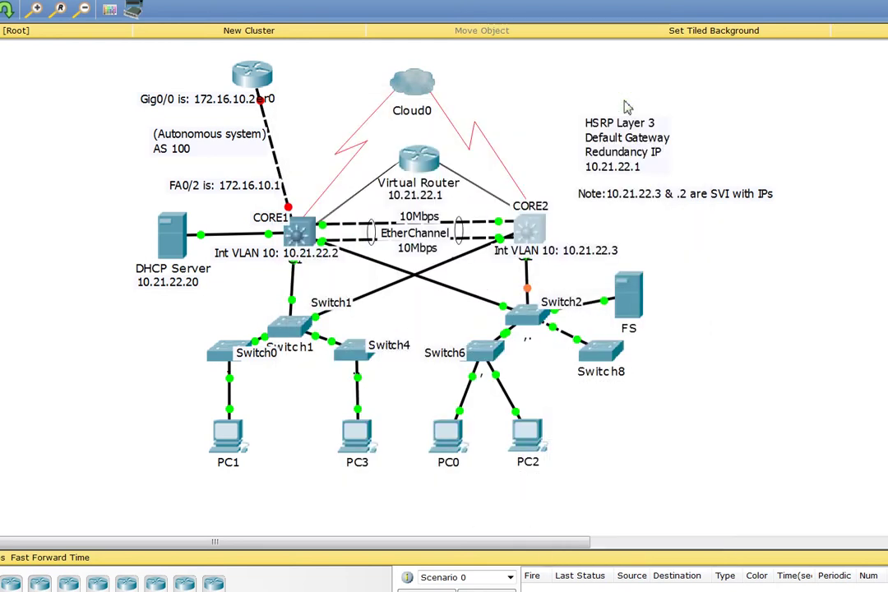
# Reopen CORE1's console and run show standby brief.
pyautogui.click(290, 233)
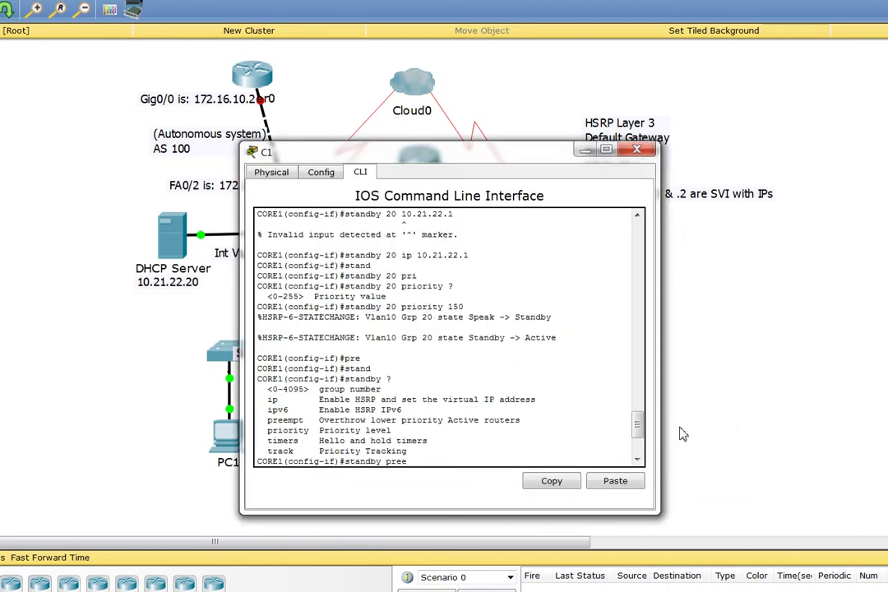
pyautogui.moveTo(639, 427); pyautogui.dragTo(638, 440)
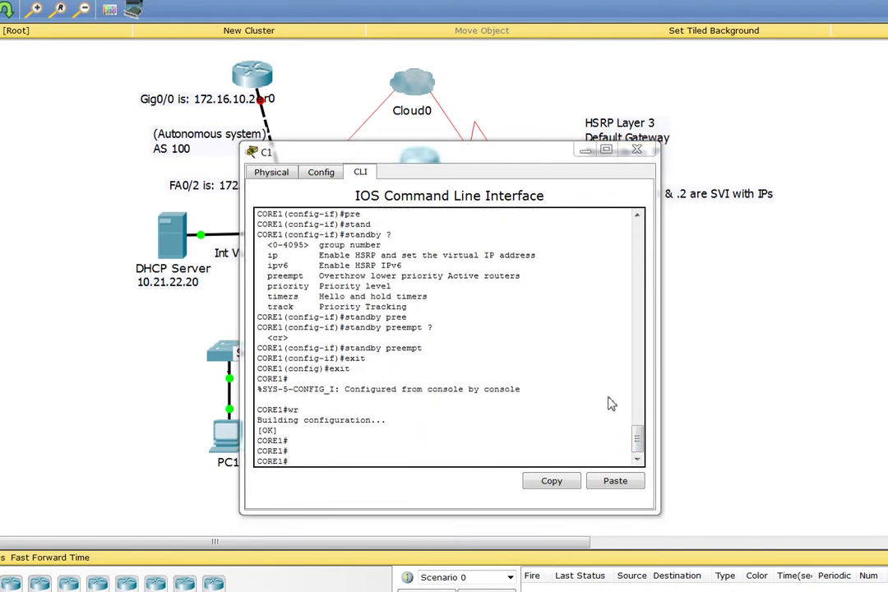
pyautogui.click(381, 324)
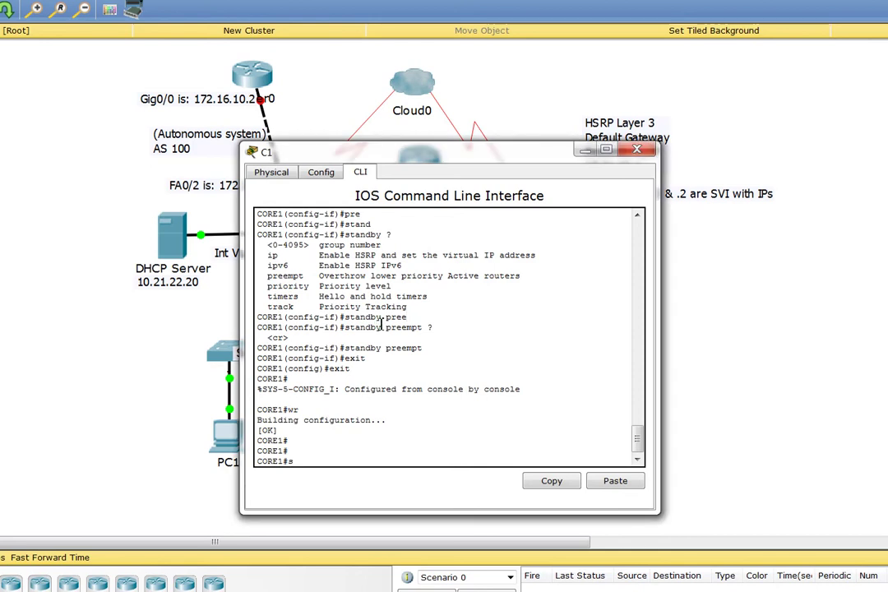
pyautogui.write('show stan')
pyautogui.press('Tab')
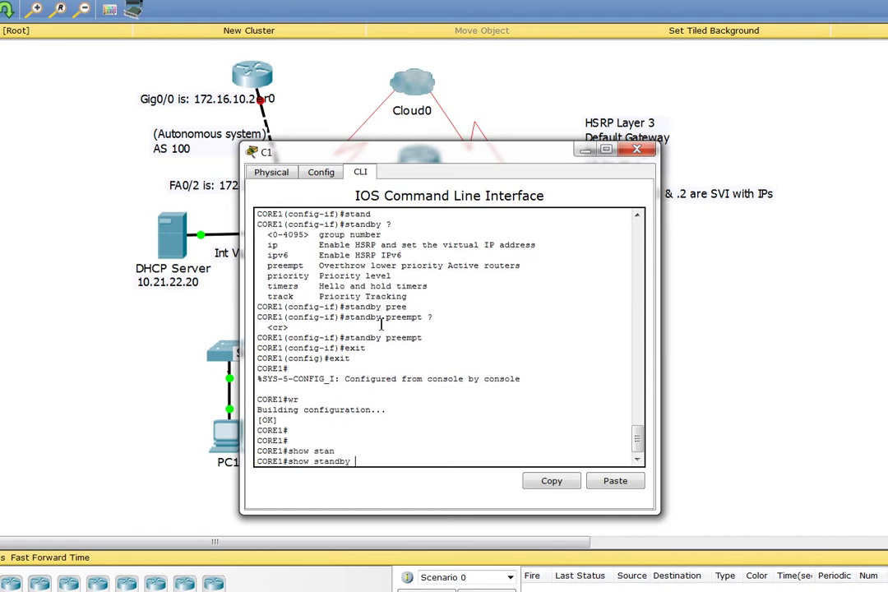
pyautogui.write('bri')
pyautogui.press('Tab')
pyautogui.press('Return')
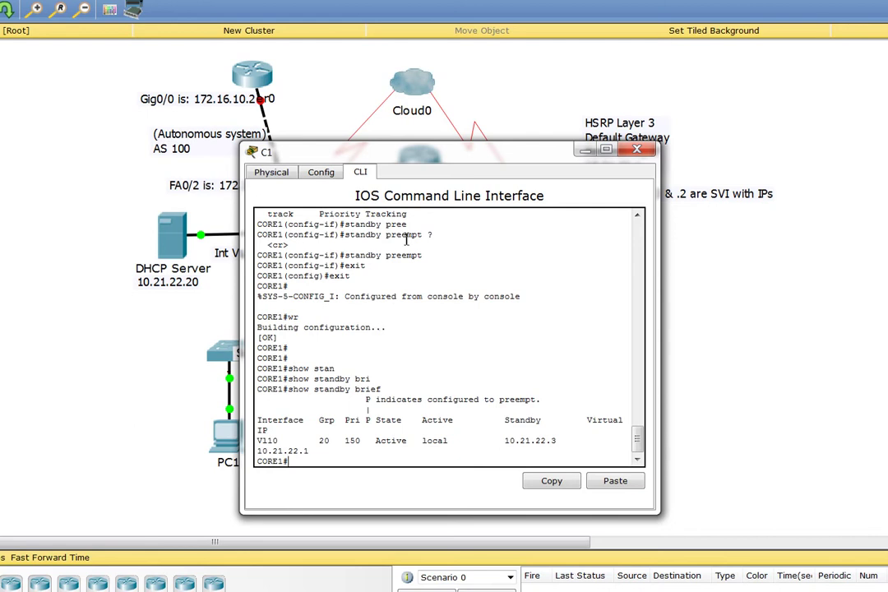
# Move and resize CORE1's terminal so the standby brief table fits on one line.
pyautogui.moveTo(410, 160); pyautogui.dragTo(174, 108)
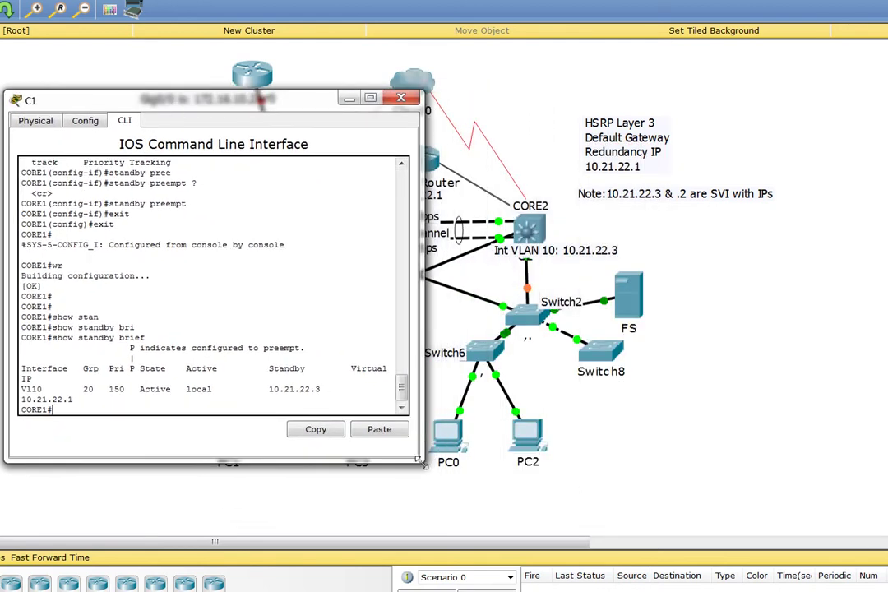
pyautogui.moveTo(418, 459); pyautogui.dragTo(281, 400)
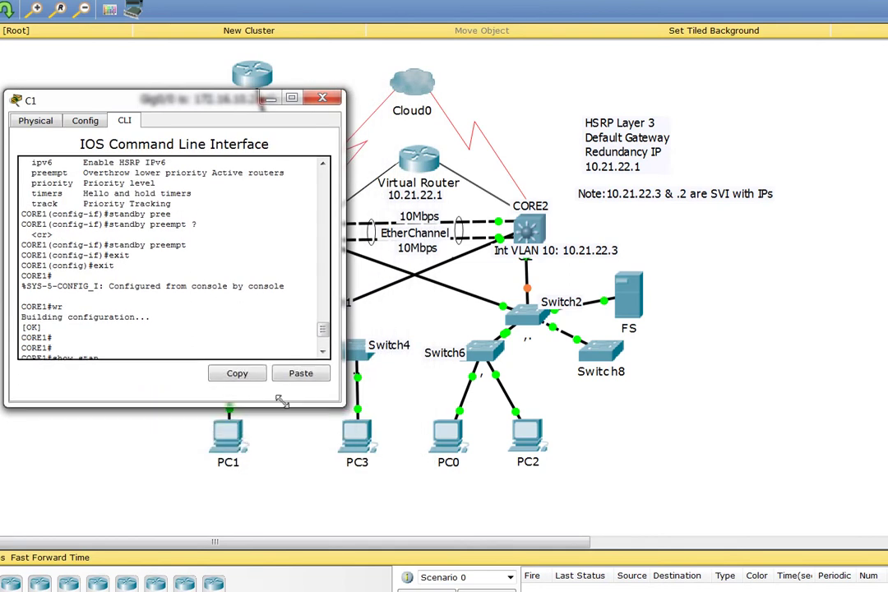
pyautogui.moveTo(322, 331); pyautogui.dragTo(323, 350)
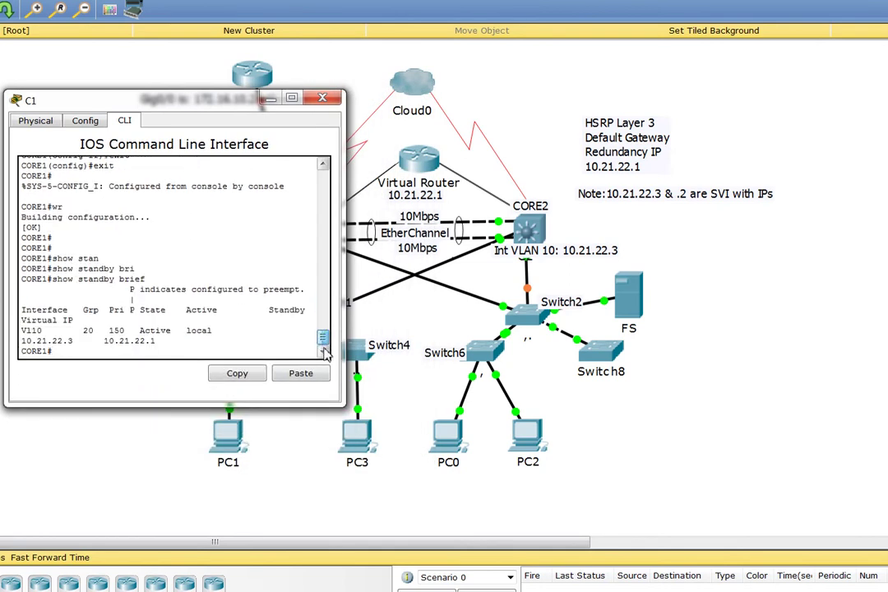
pyautogui.moveTo(347, 308); pyautogui.dragTo(424, 297)
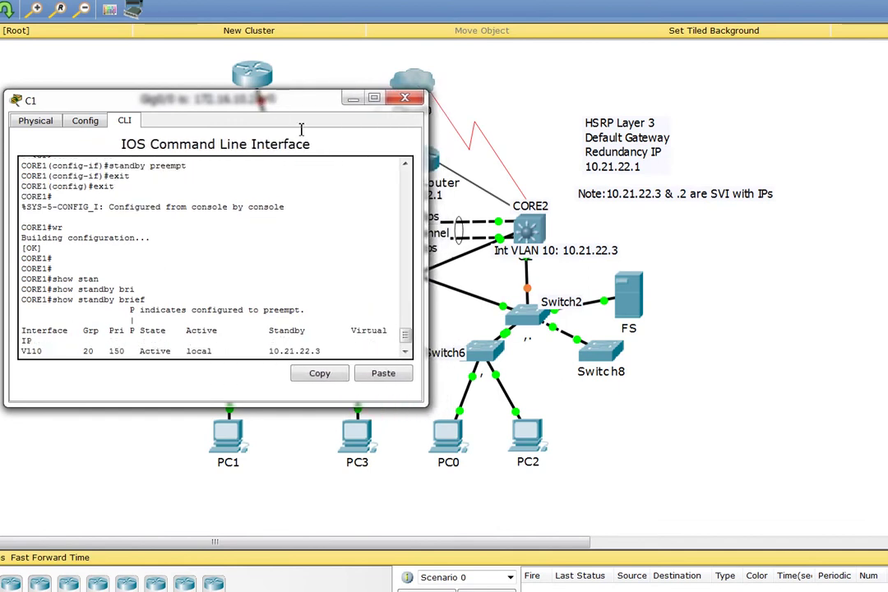
pyautogui.moveTo(204, 96); pyautogui.dragTo(204, 70)
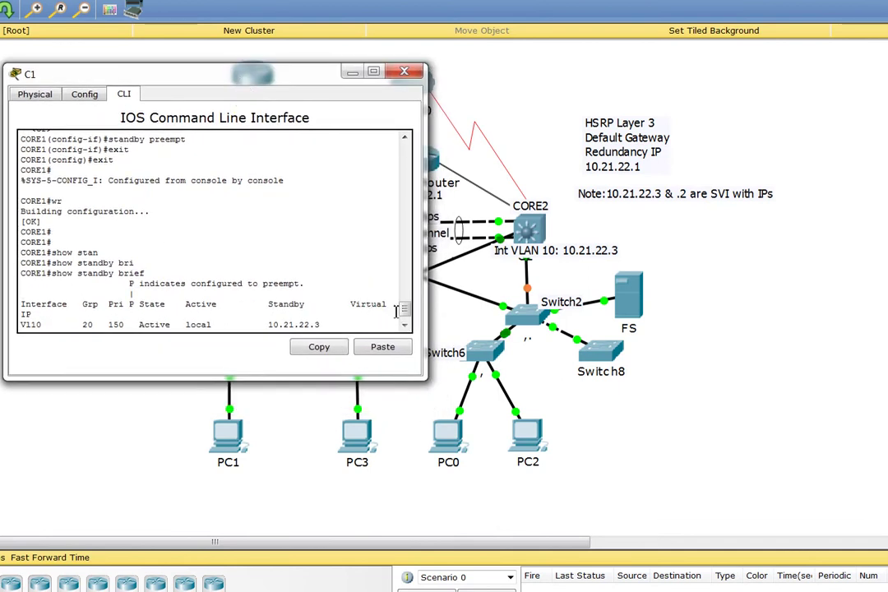
pyautogui.scroll(-1, 347, 264)
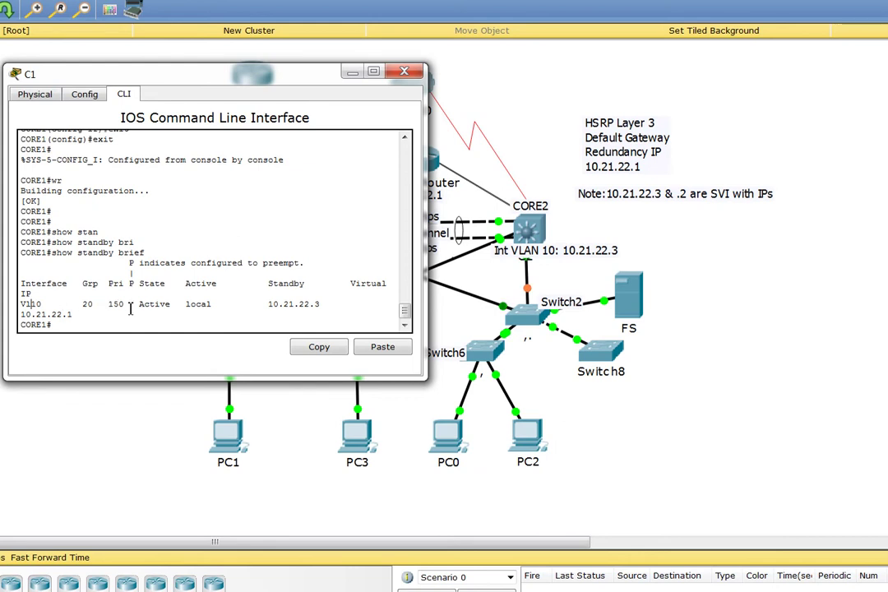
# Highlight priority 150, group 20, Active, local and standby 10.21.22.3 in the summary.
pyautogui.moveTo(109, 301); pyautogui.dragTo(128, 307)
pyautogui.doubleClick(87, 304)
pyautogui.doubleClick(152, 305)
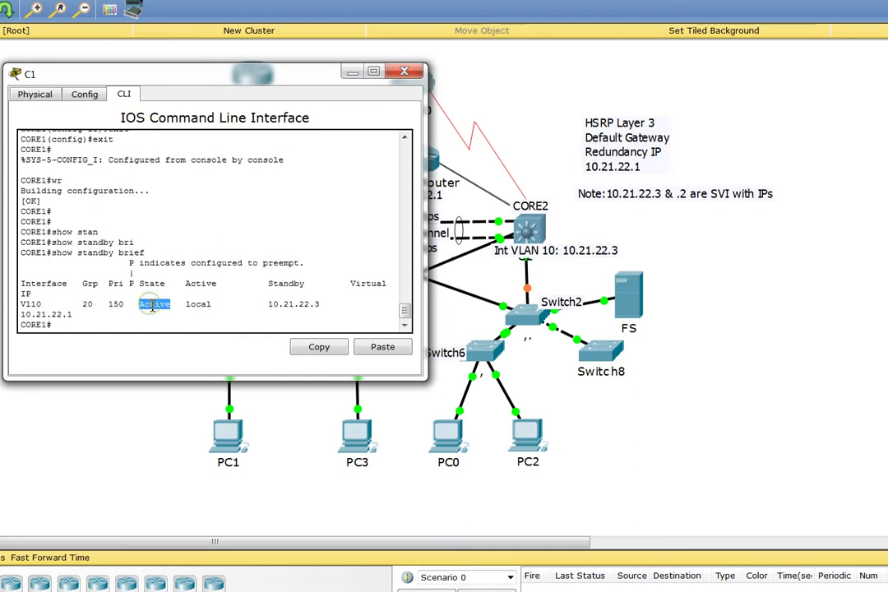
pyautogui.doubleClick(199, 304)
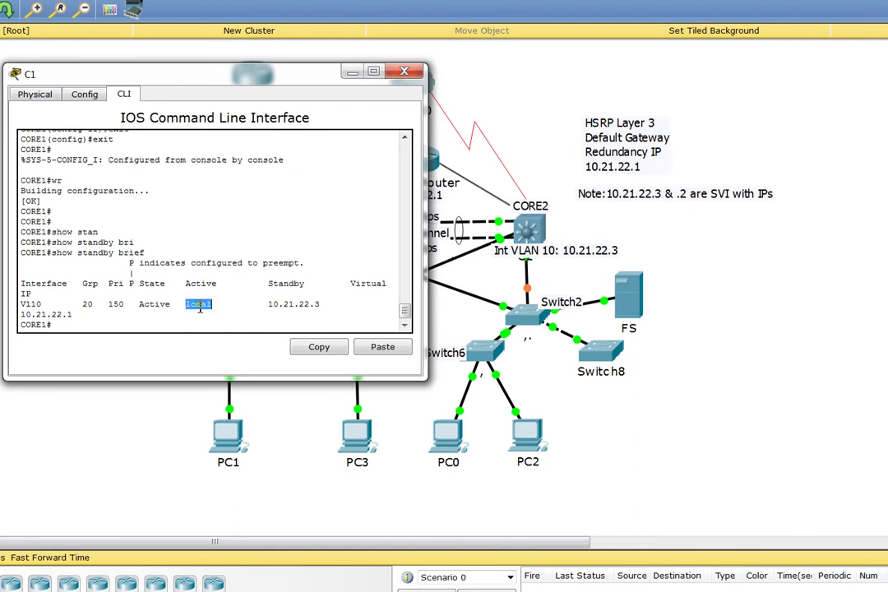
pyautogui.tripleClick(290, 304)
pyautogui.click(329, 306)
pyautogui.tripleClick(329, 306)
pyautogui.moveTo(329, 306); pyautogui.dragTo(267, 304)
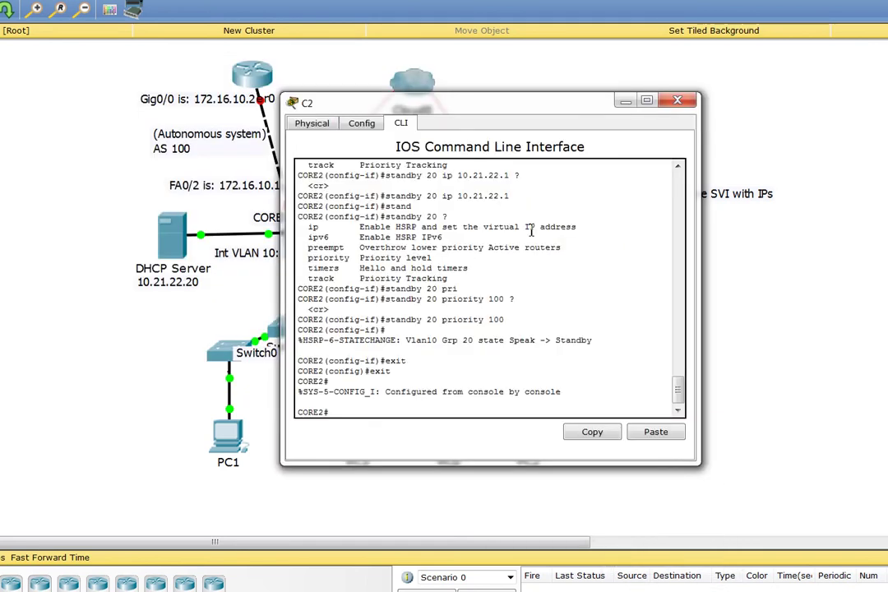
# Run show standby brief on CORE2.
pyautogui.click(531, 230)
pyautogui.press('Return')
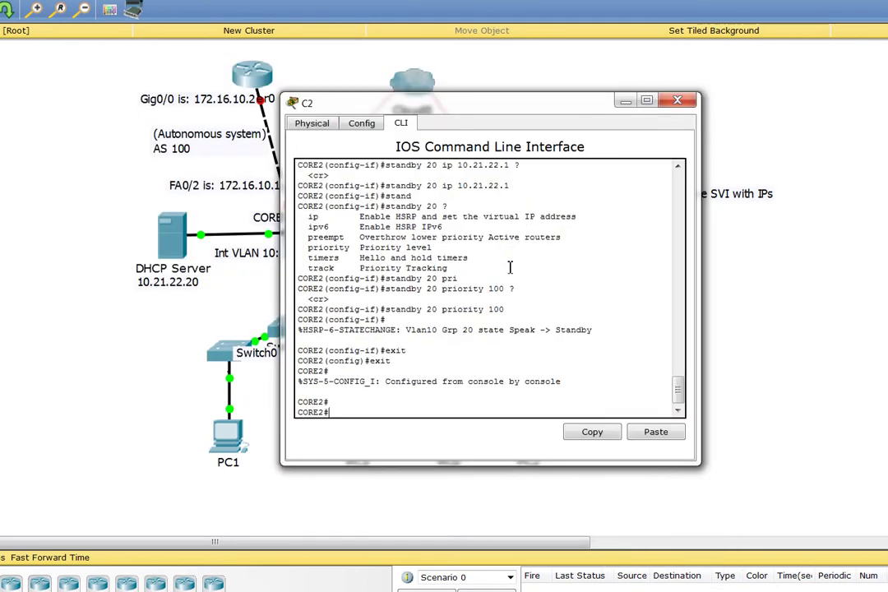
pyautogui.write('show stan')
pyautogui.press('Tab')
pyautogui.write('bri')
pyautogui.press('Tab')
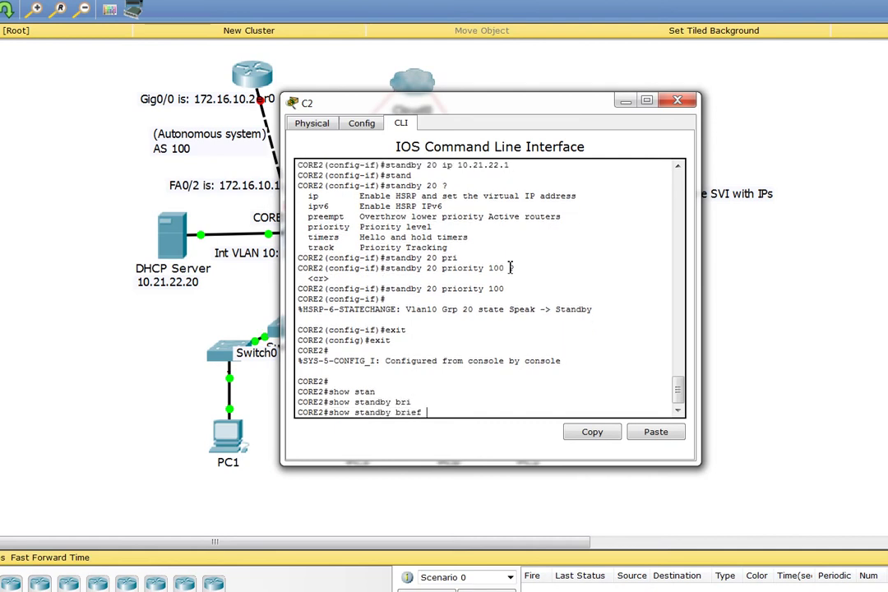
pyautogui.press('Return')
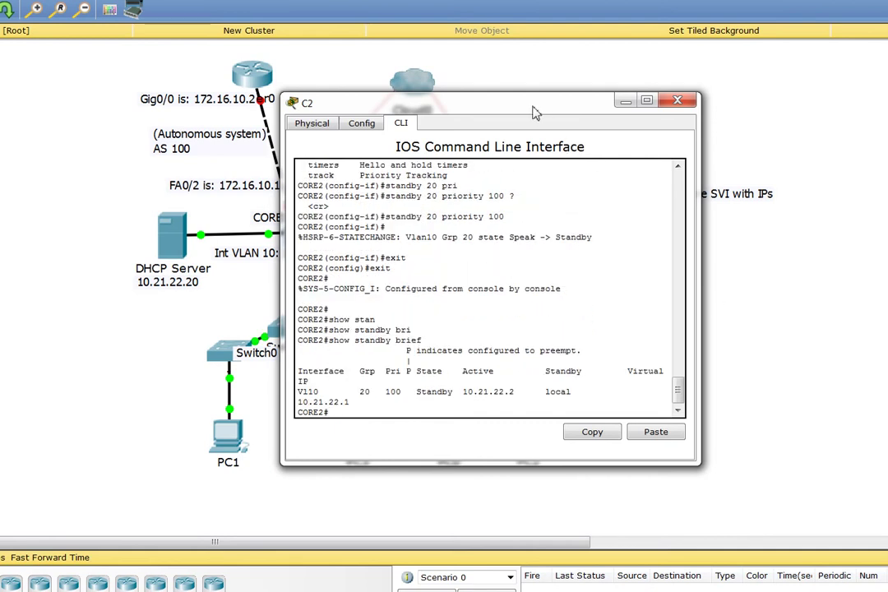
# Widen CORE2's terminal and highlight its Standby state and priority 100.
pyautogui.moveTo(454, 97); pyautogui.dragTo(572, 77)
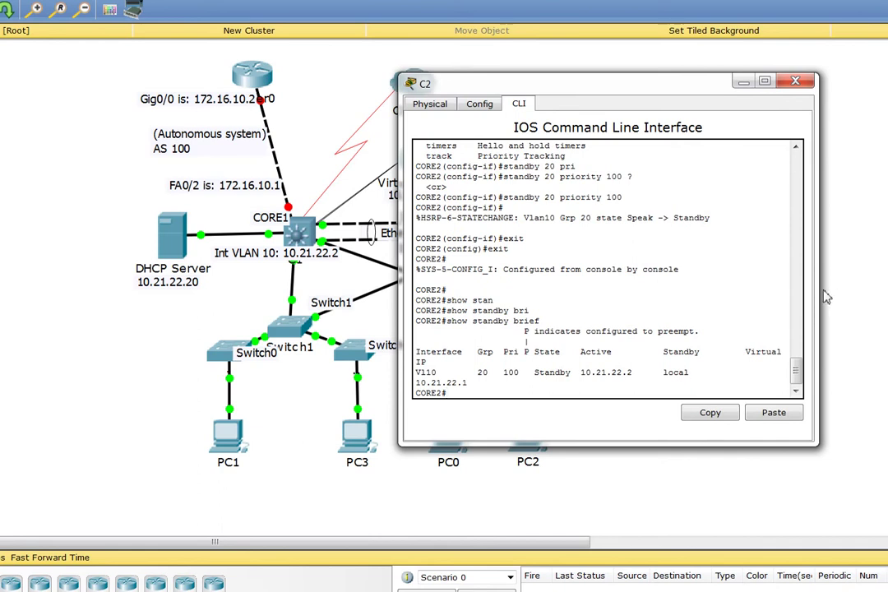
pyautogui.moveTo(818, 285); pyautogui.dragTo(864, 285)
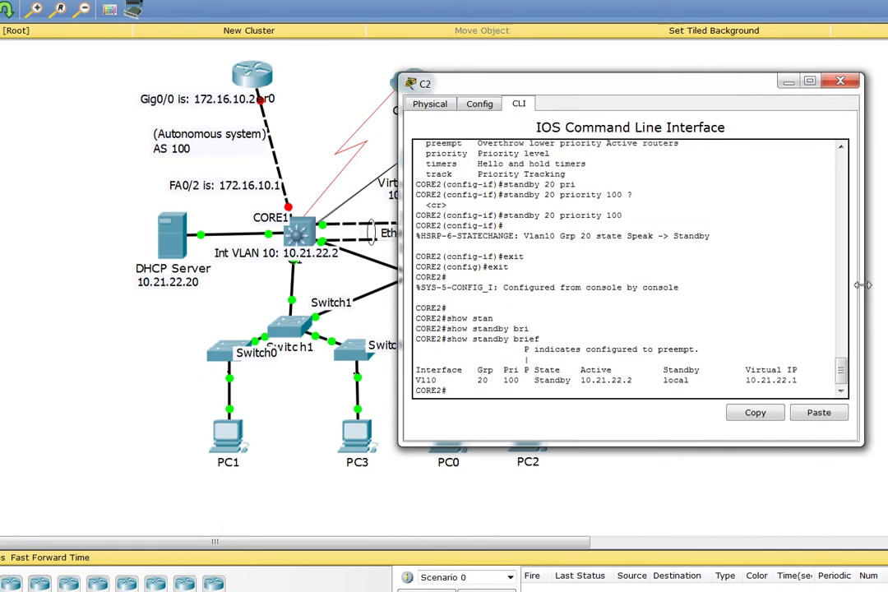
pyautogui.doubleClick(553, 382)
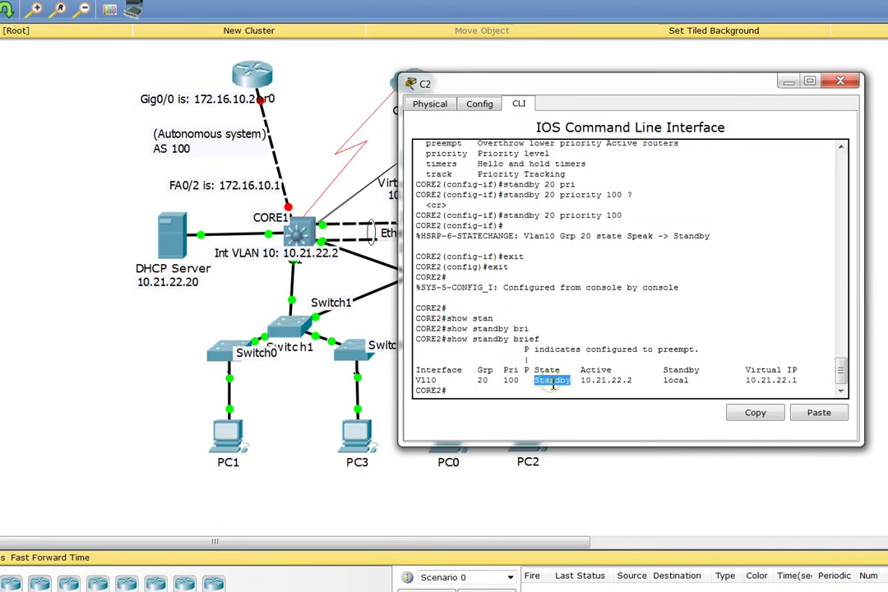
pyautogui.doubleClick(510, 370)
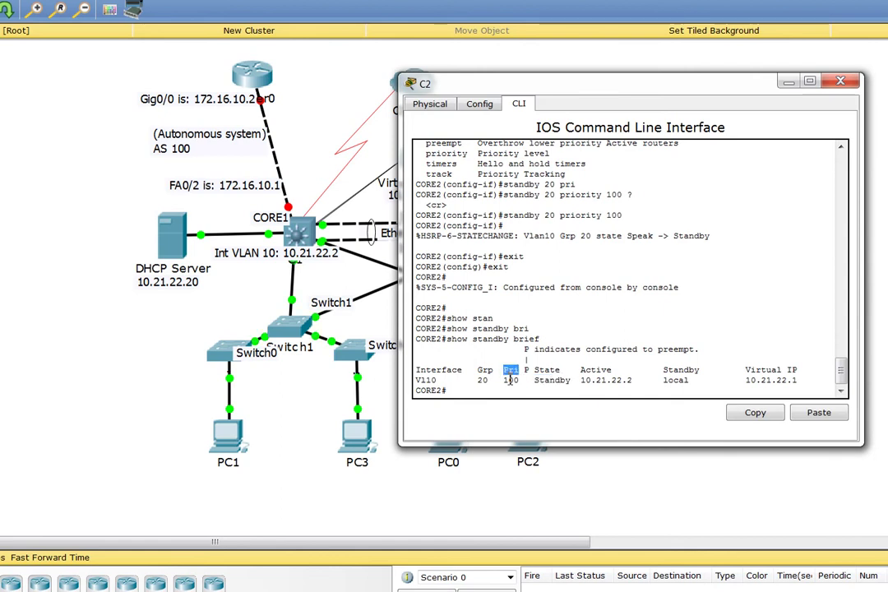
pyautogui.doubleClick(511, 380)
# Compare with CORE1's output, marking its standby address 10.21.22.3 and Active state.
pyautogui.click(299, 227)
pyautogui.doubleClick(293, 303)
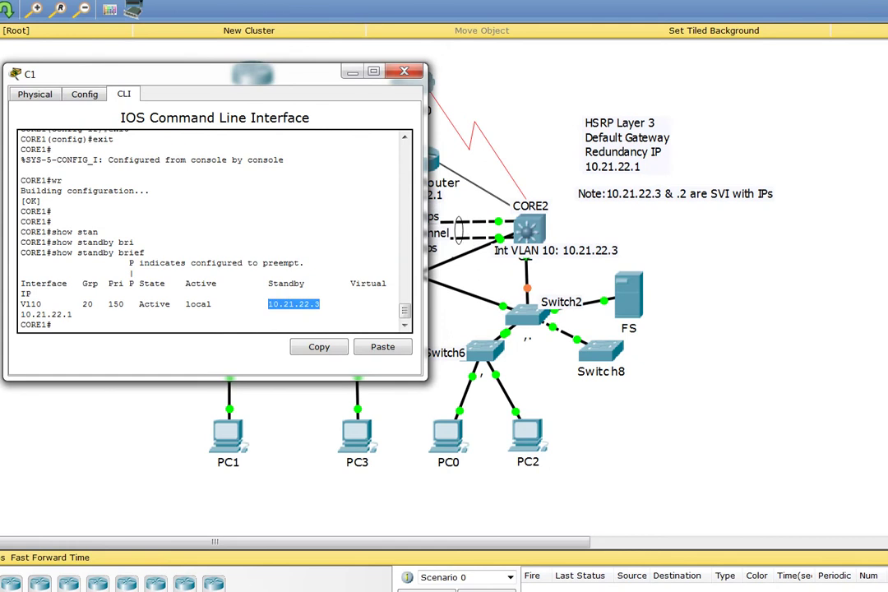
pyautogui.click(528, 228)
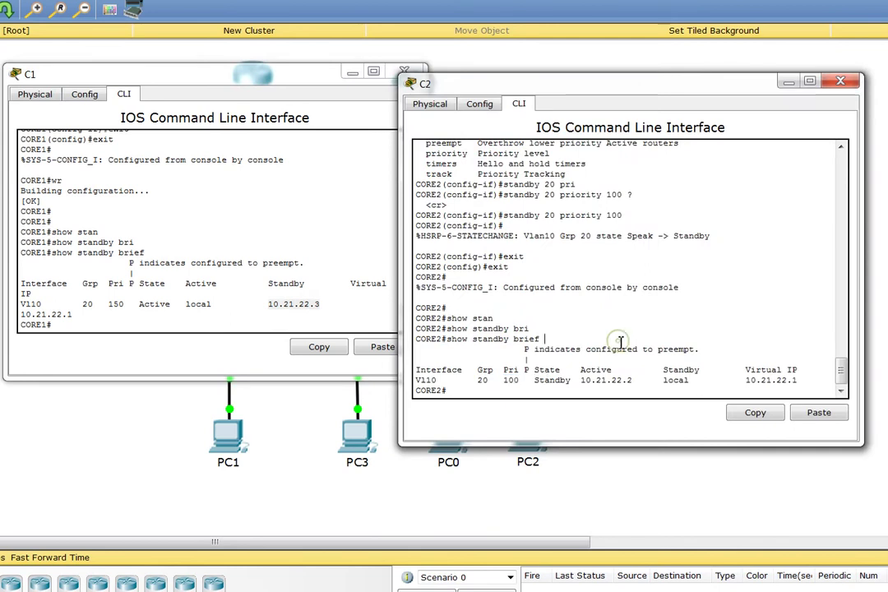
pyautogui.doubleClick(144, 303)
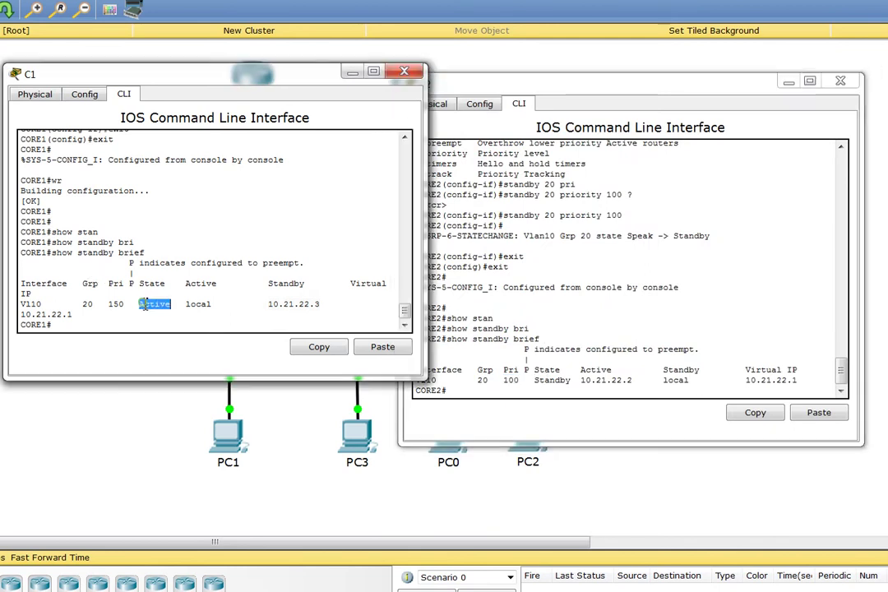
pyautogui.click(162, 285)
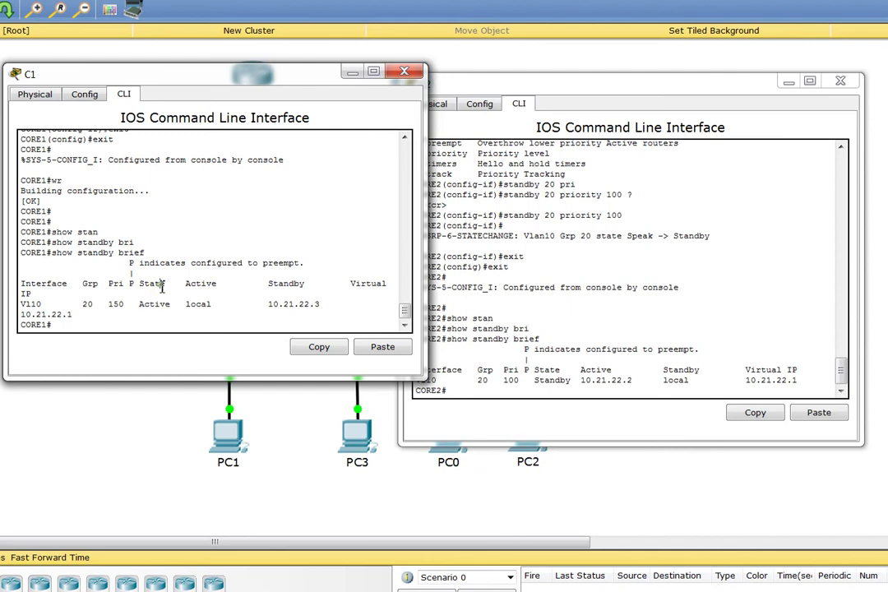
pyautogui.press('Return')
pyautogui.press('Return')
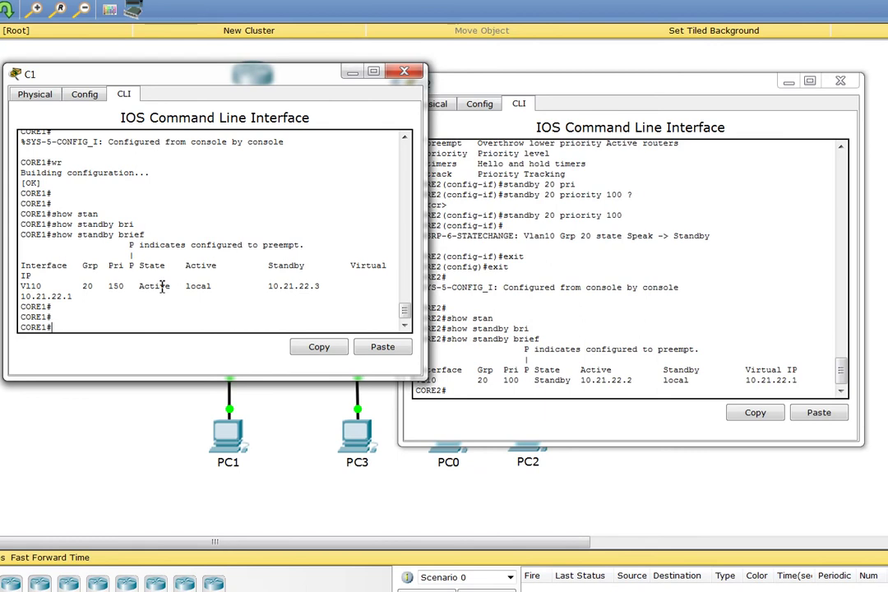
# Shut down interface Vlan10 on CORE1 from global configuration mode.
pyautogui.write('config t')
pyautogui.press('Return')
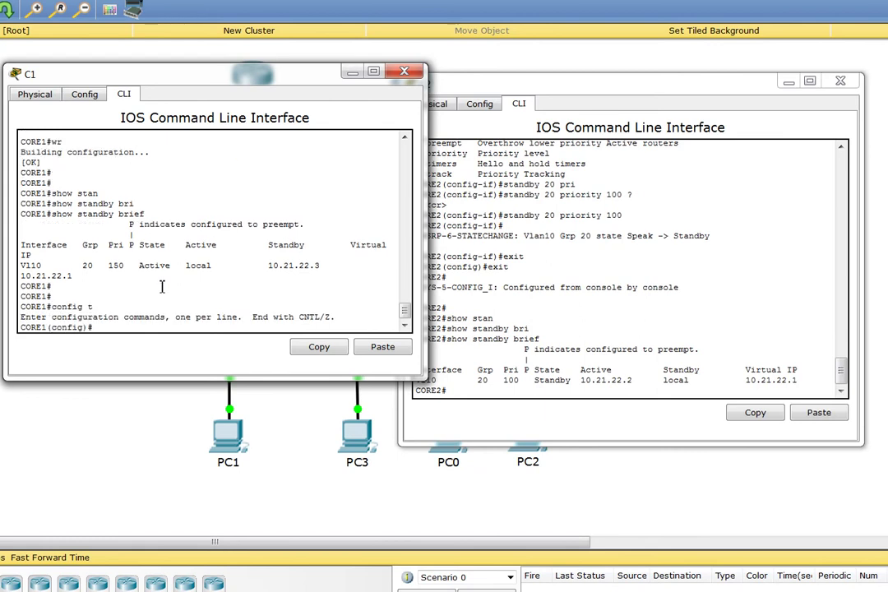
pyautogui.write('int vlan10')
pyautogui.press('Return')
pyautogui.write('shut')
pyautogui.press('Return')
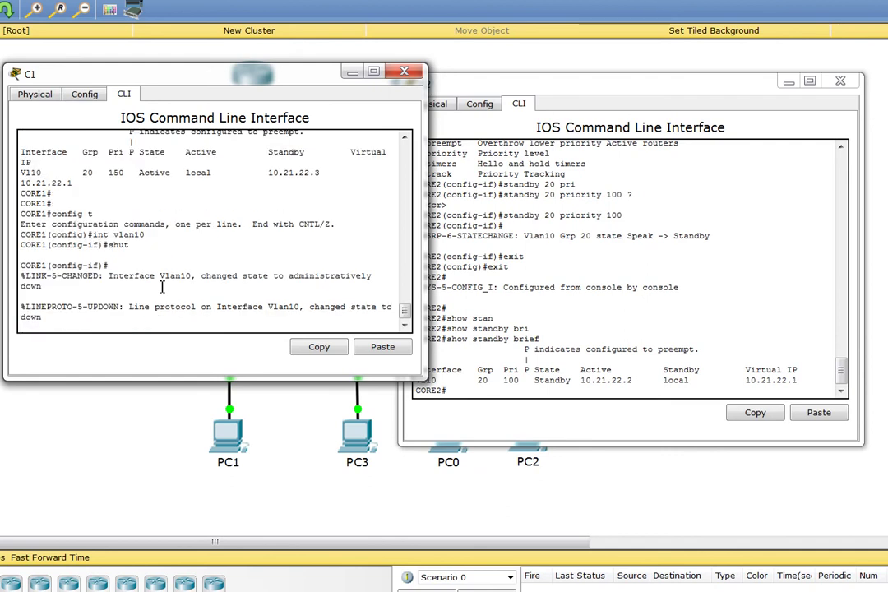
# On CORE2, review the console log showing the HSRP Standby -> Active state change.
pyautogui.click(750, 329)
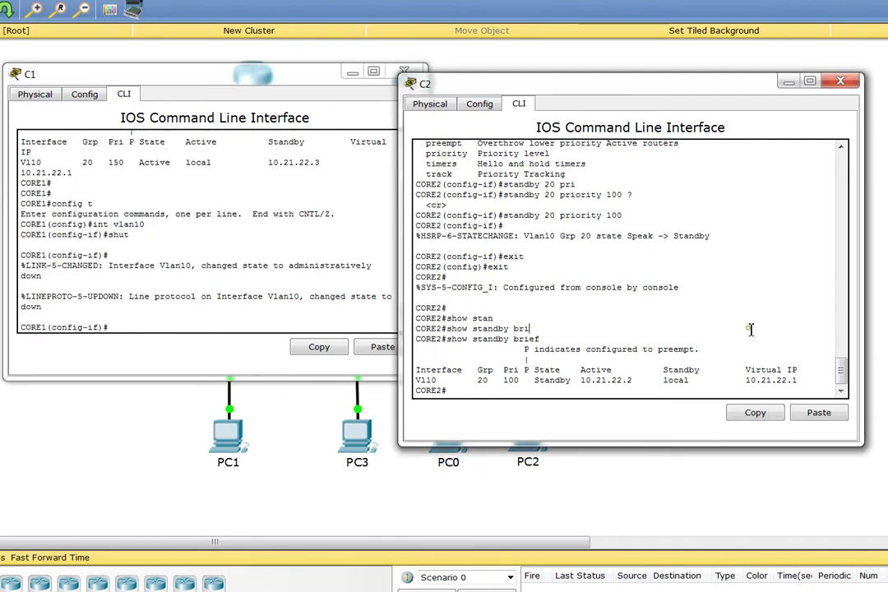
pyautogui.press('Return')
pyautogui.press('Return')
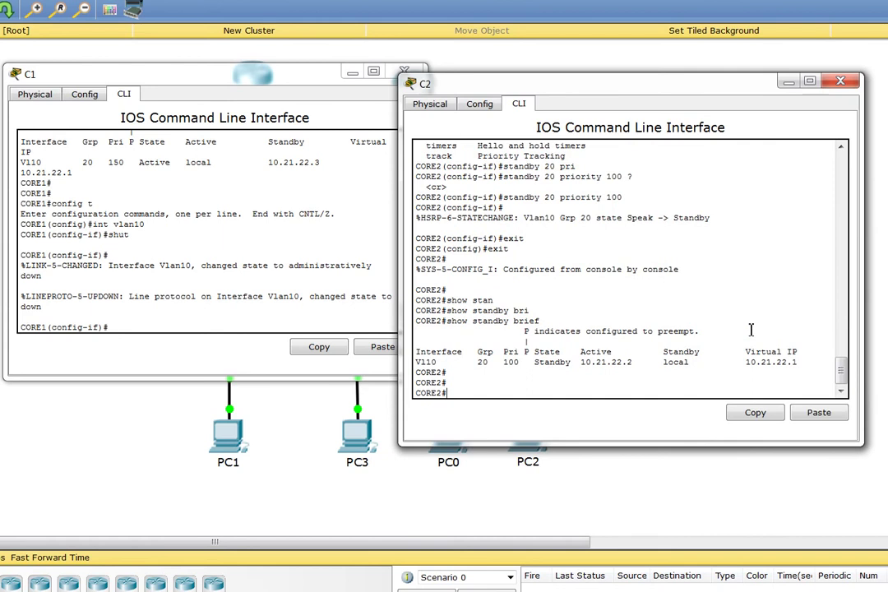
pyautogui.write('show')
pyautogui.scroll(1, 751, 329)
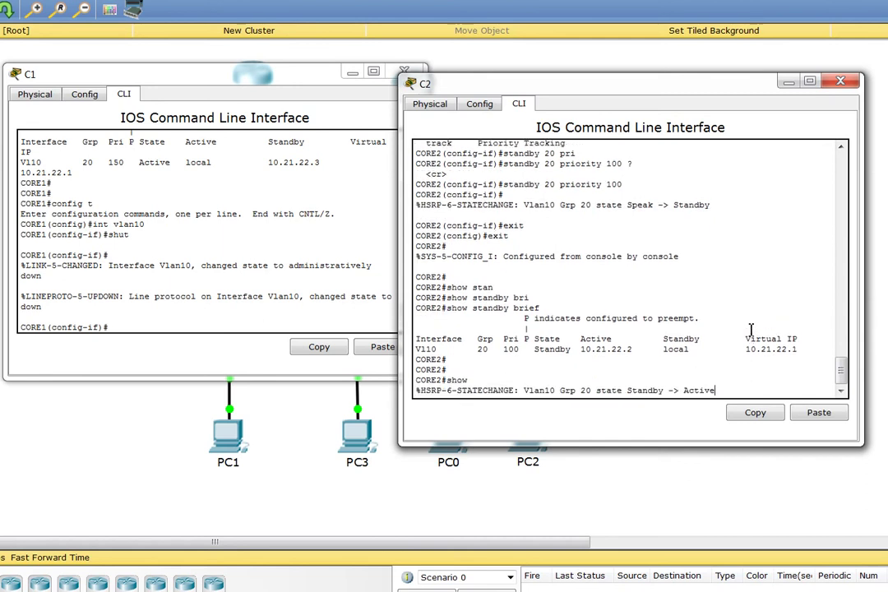
pyautogui.press('Return')
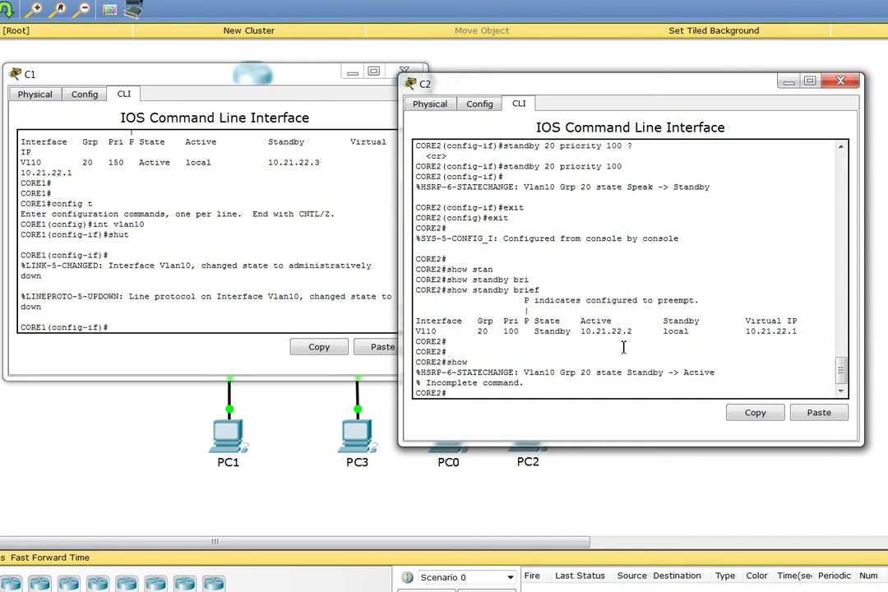
pyautogui.tripleClick(506, 374)
pyautogui.click(452, 373)
# Run show standby brief on CORE2 to confirm it is Active for group 20.
pyautogui.click(600, 385)
pyautogui.write('show standb')
pyautogui.press('Tab')
pyautogui.write('bri')
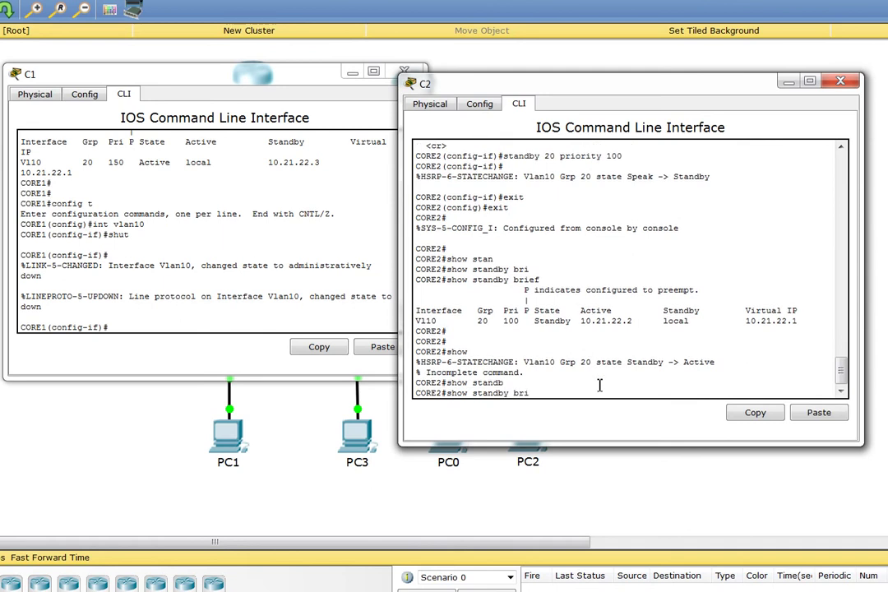
pyautogui.press('Return')
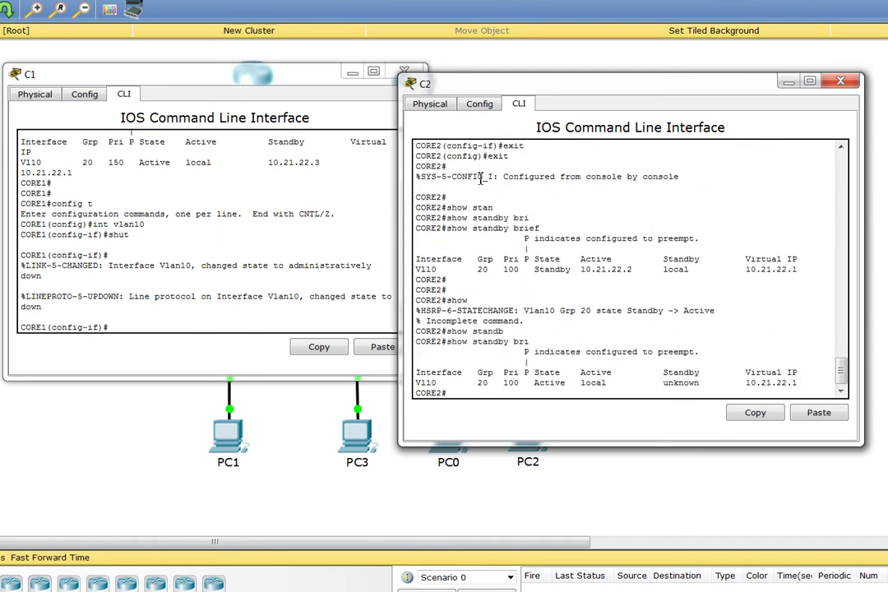
# Highlight CORE2's Active state, priority 100, group 20 and virtual IP 10.21.22.1.
pyautogui.moveTo(446, 93); pyautogui.dragTo(476, 91)
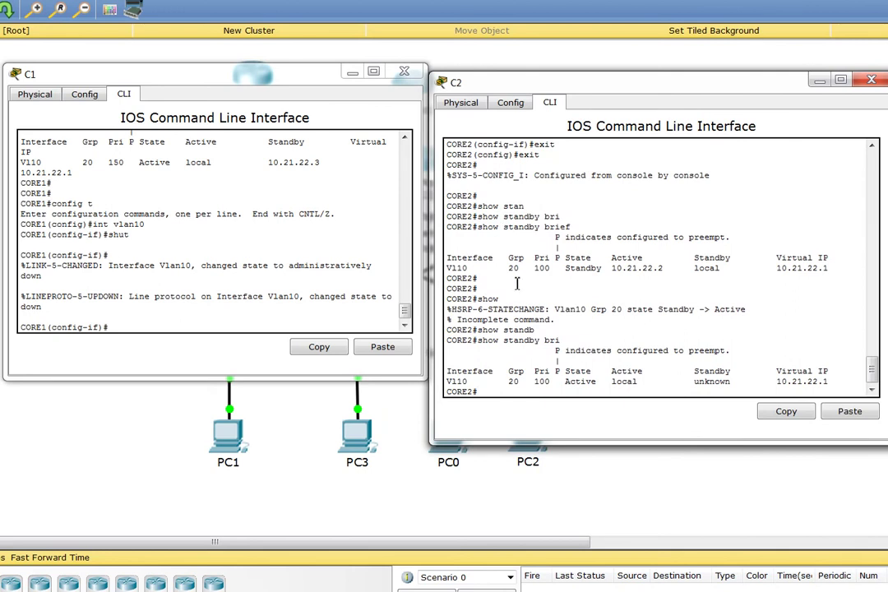
pyautogui.doubleClick(579, 382)
pyautogui.click(542, 382)
pyautogui.doubleClick(541, 382)
pyautogui.click(516, 384)
pyautogui.doubleClick(514, 382)
pyautogui.click(794, 384)
pyautogui.doubleClick(795, 384)
pyautogui.moveTo(824, 382); pyautogui.dragTo(777, 382)
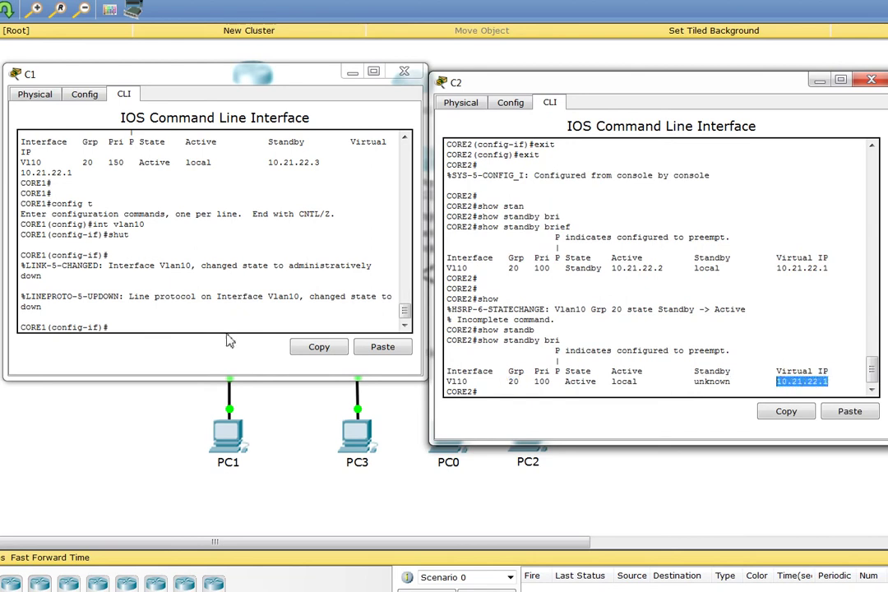
# Re-enable CORE1's Vlan10 with no shut, then exit twice back to privileged EXEC.
pyautogui.click(153, 289)
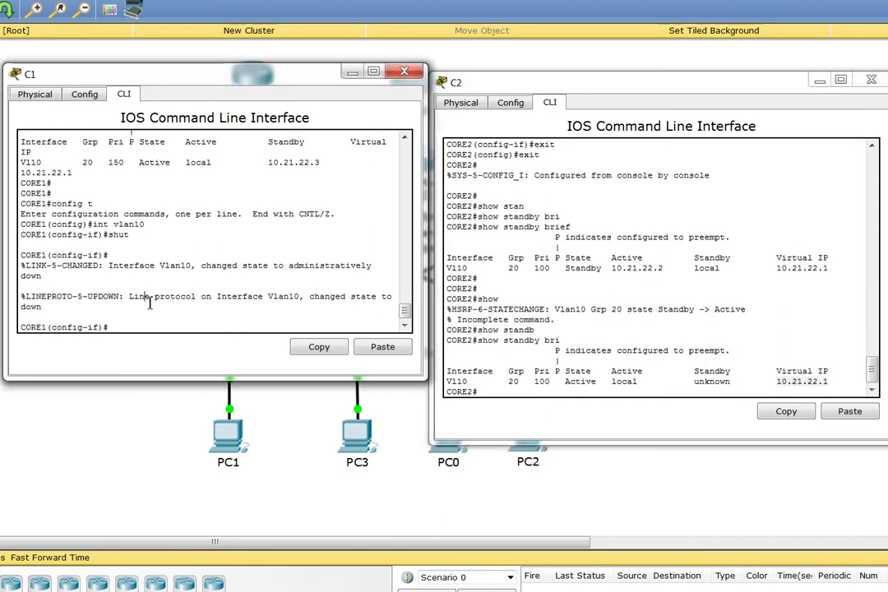
pyautogui.write('no shut')
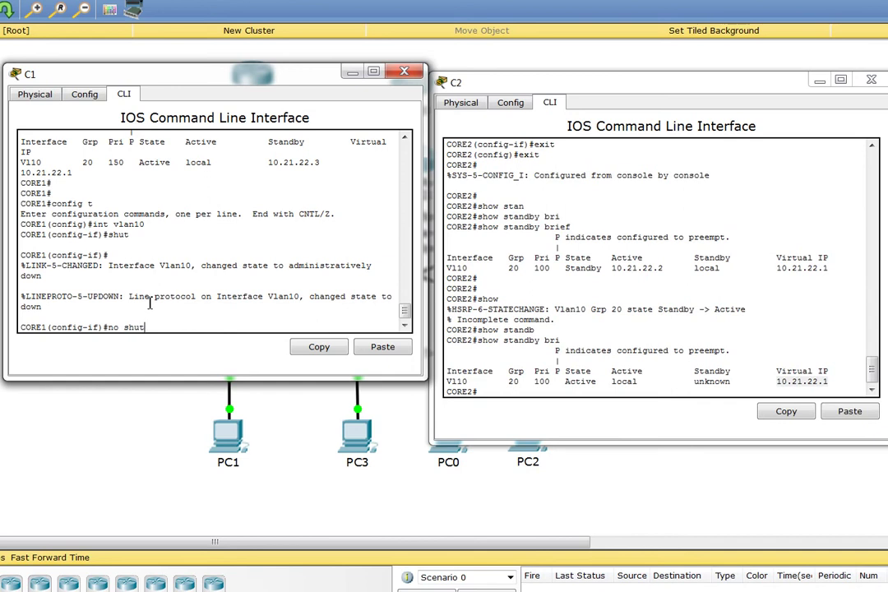
pyautogui.press('Return')
pyautogui.press('Return')
pyautogui.press('Return')
pyautogui.write('exit')
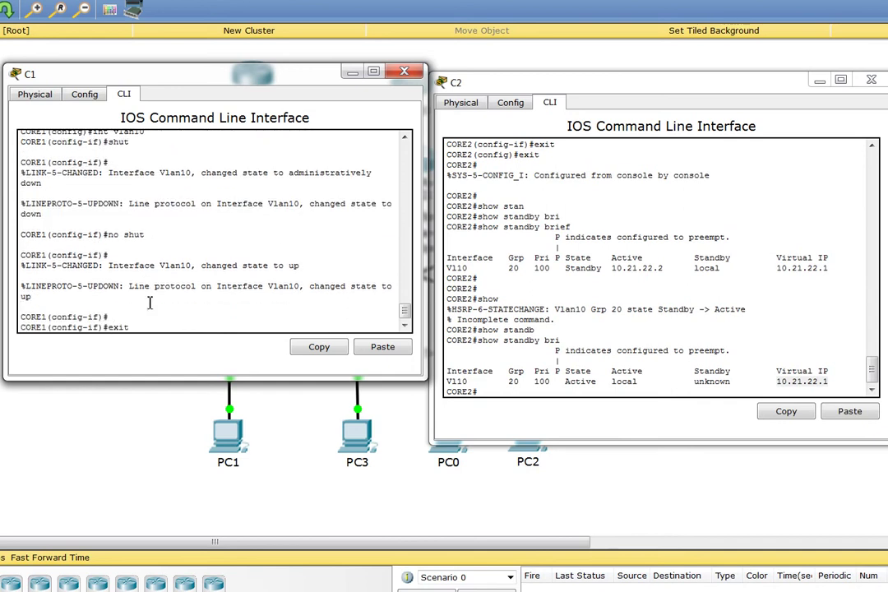
pyautogui.press('Return')
pyautogui.write('exit')
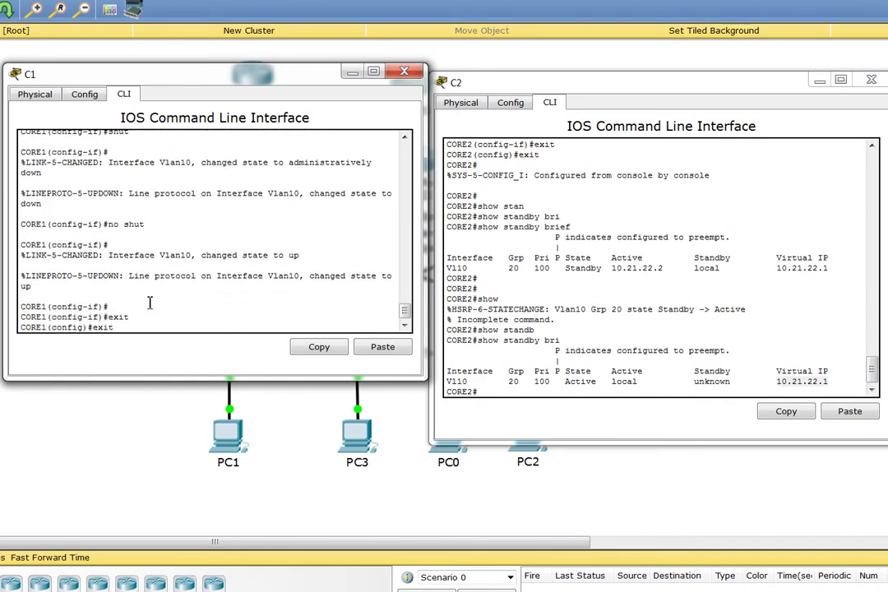
pyautogui.press('Return')
pyautogui.press('Return')
pyautogui.press('Return')
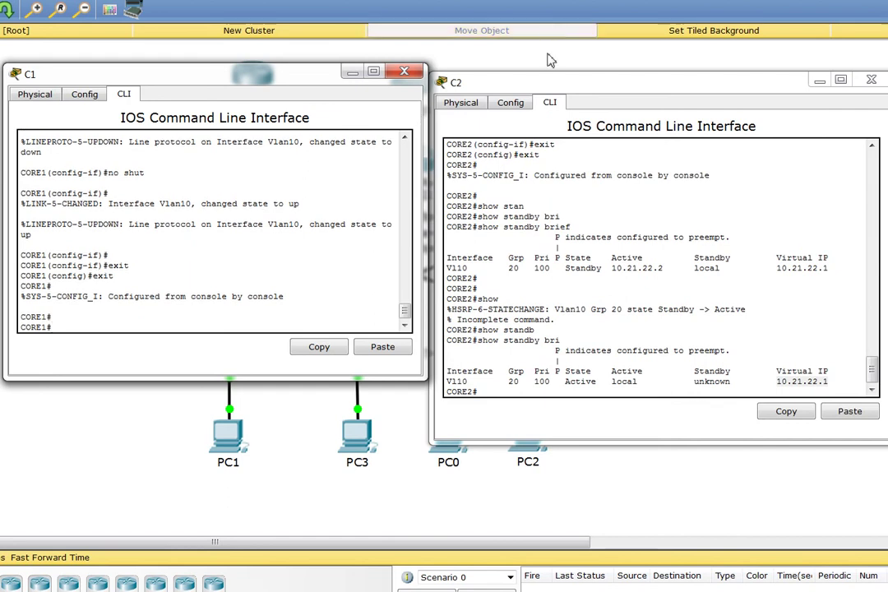
pyautogui.moveTo(541, 89); pyautogui.dragTo(543, 76)
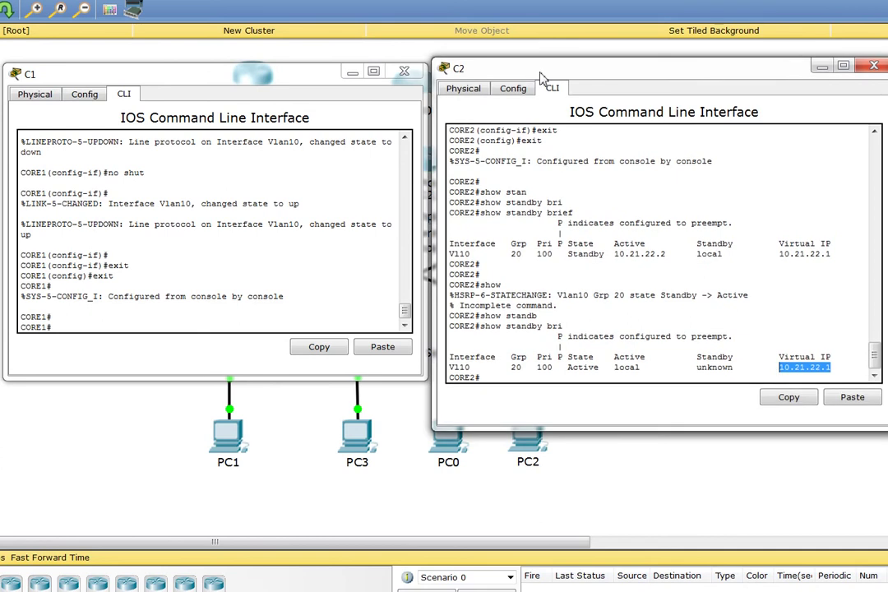
pyautogui.click(548, 227)
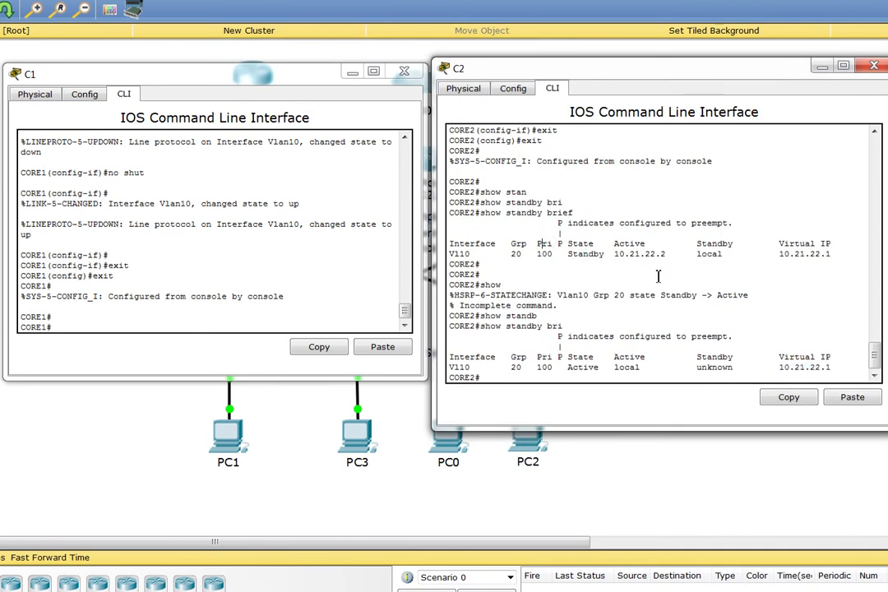
# Run show standby brief on CORE1 to confirm it preempted back to Active for group 20.
pyautogui.click(170, 272)
pyautogui.write('show ')
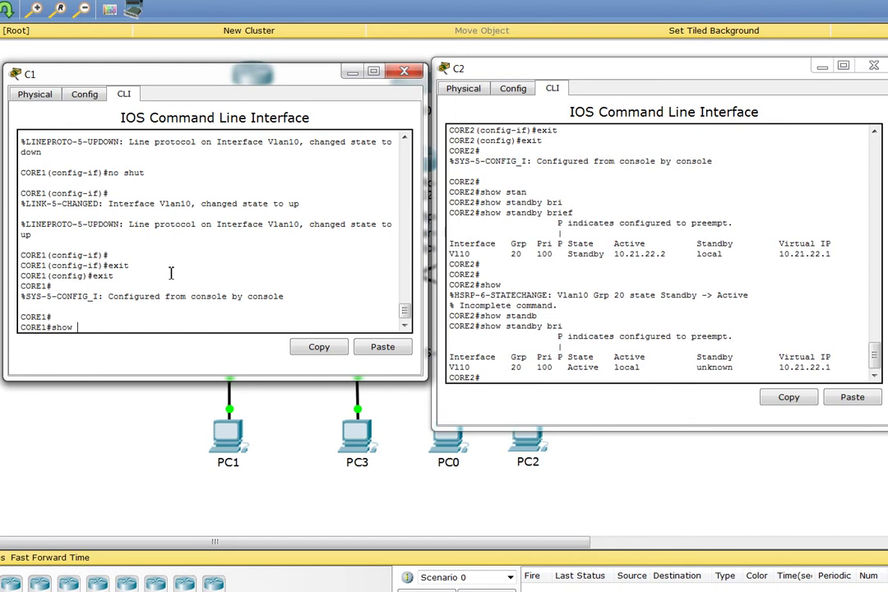
pyautogui.write('stan')
pyautogui.press('Tab')
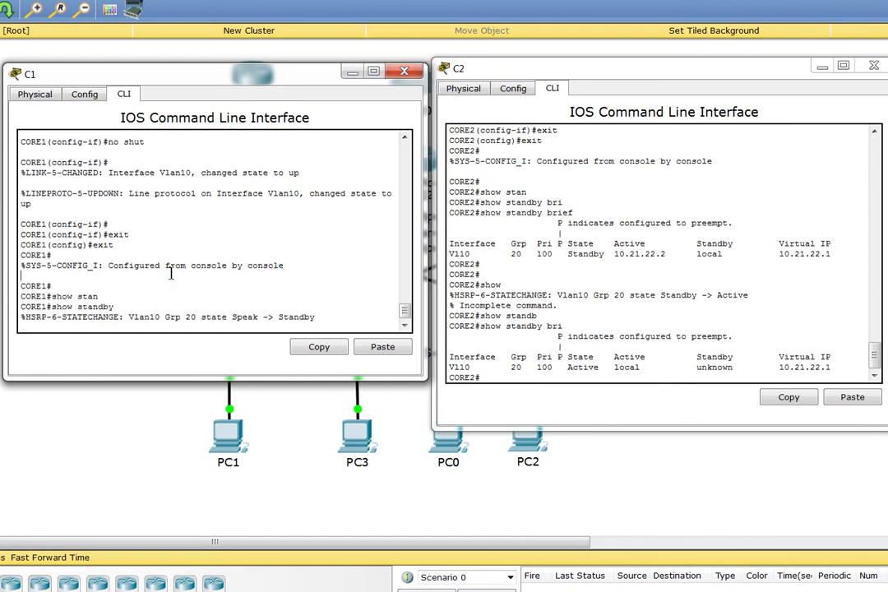
pyautogui.write('bri')
pyautogui.press('Return')
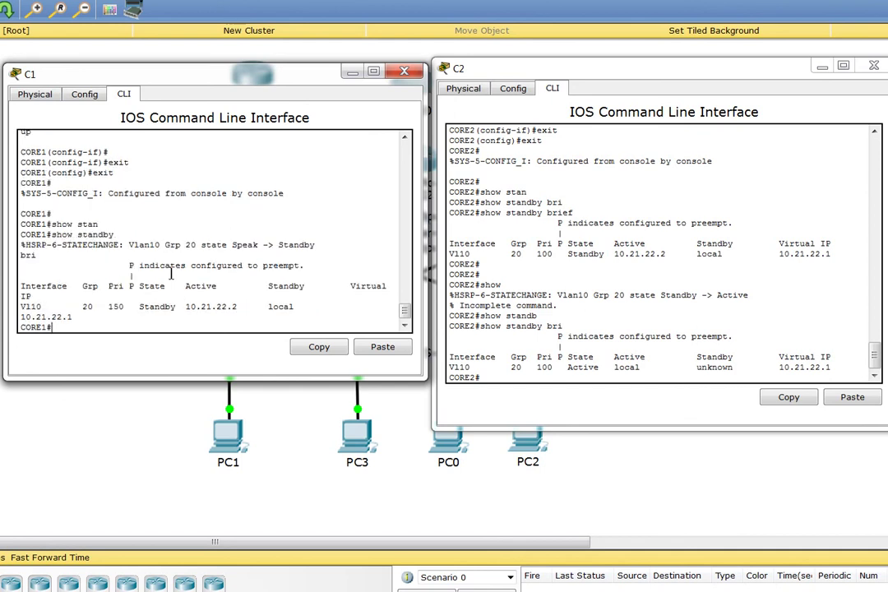
pyautogui.press('Return')
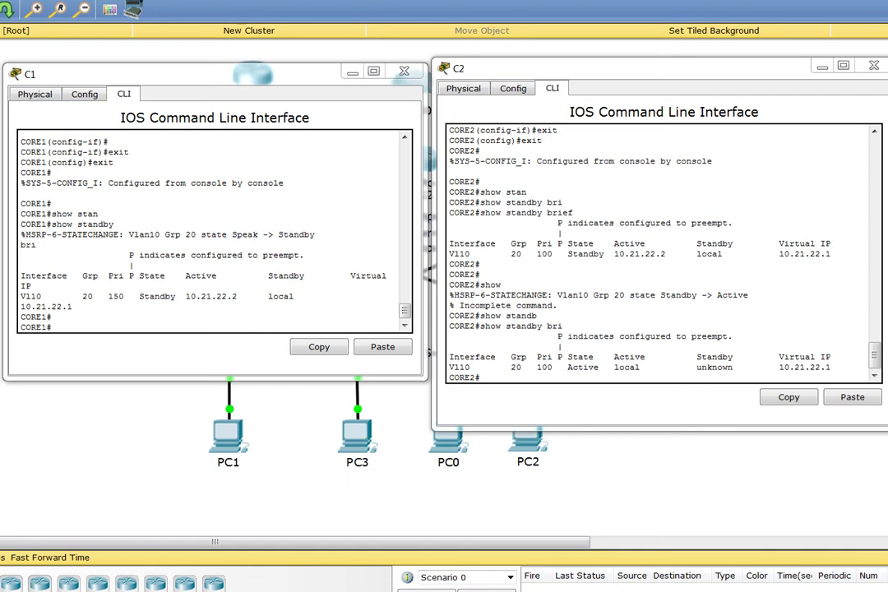
pyautogui.write('config t')
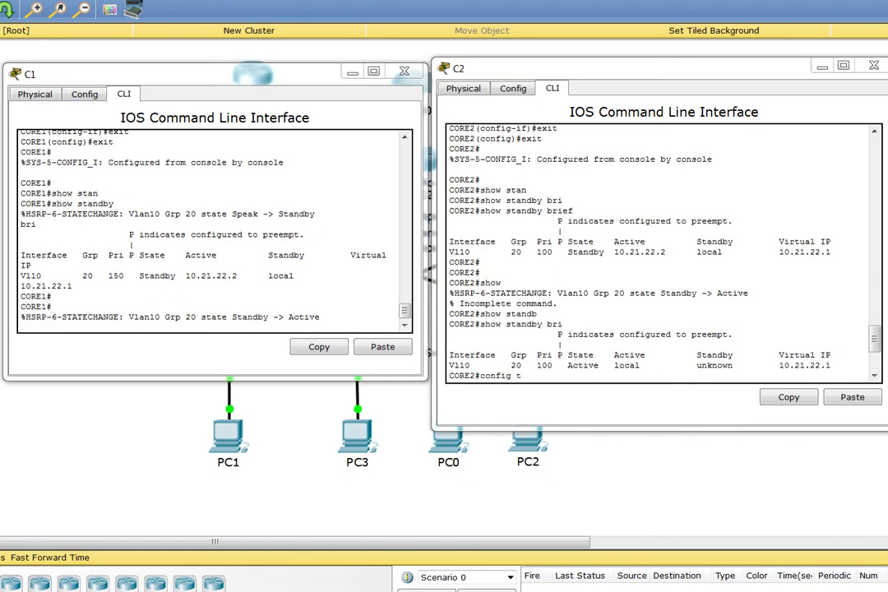
pyautogui.click(823, 66)
pyautogui.click(256, 256)
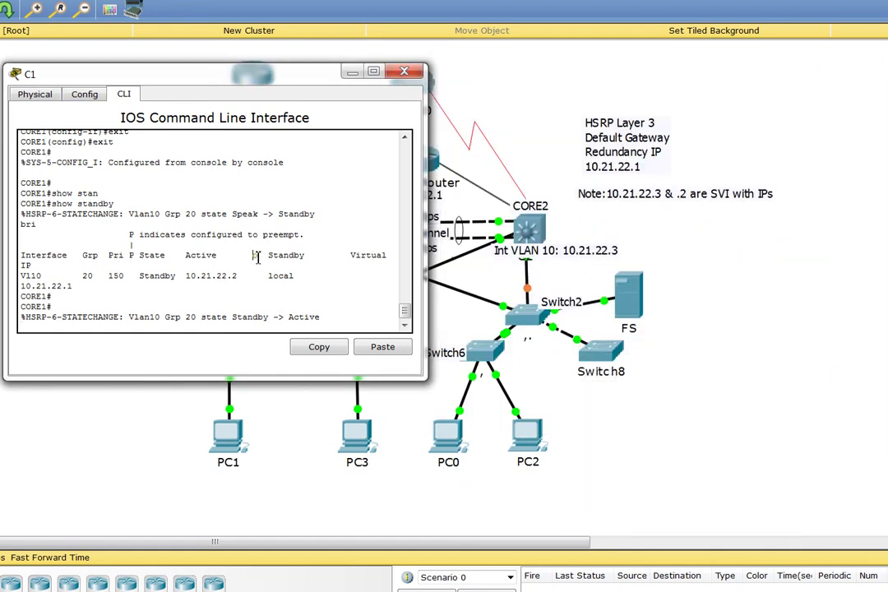
pyautogui.press('Return')
pyautogui.press('Return')
pyautogui.press('Return')
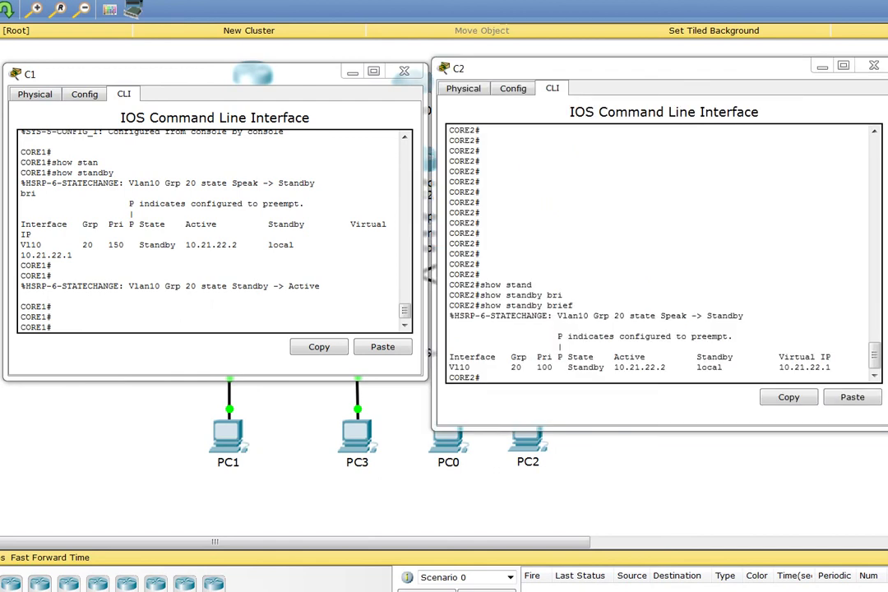
# Save CORE2's running configuration with wr.
pyautogui.click(623, 252)
pyautogui.press('Return')
pyautogui.press('Return')
pyautogui.press('Return')
pyautogui.press('Return')
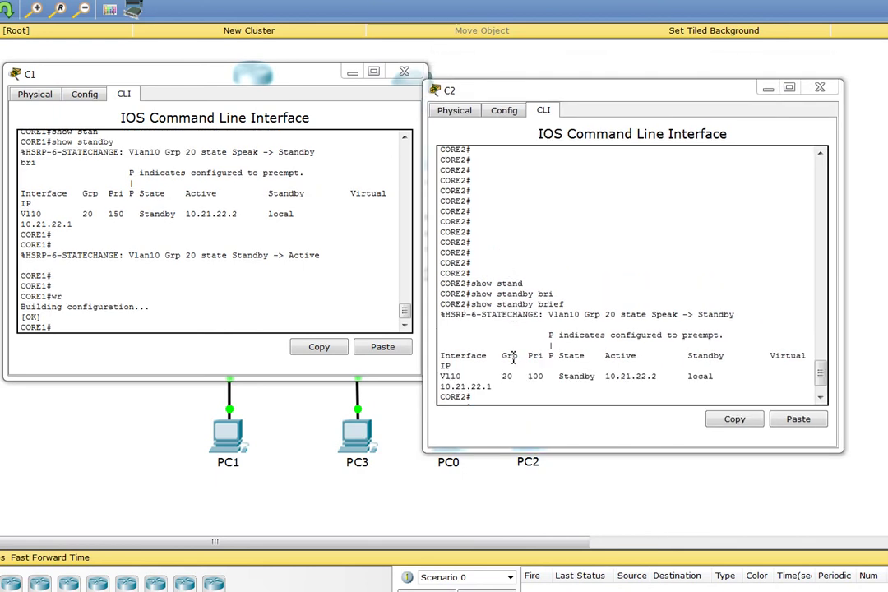
pyautogui.write('wr')
pyautogui.press('Return')
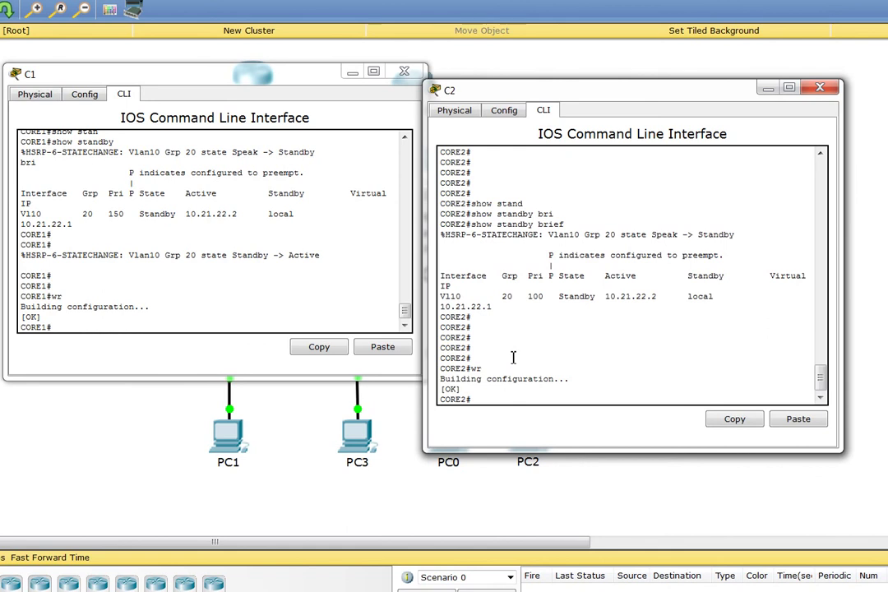